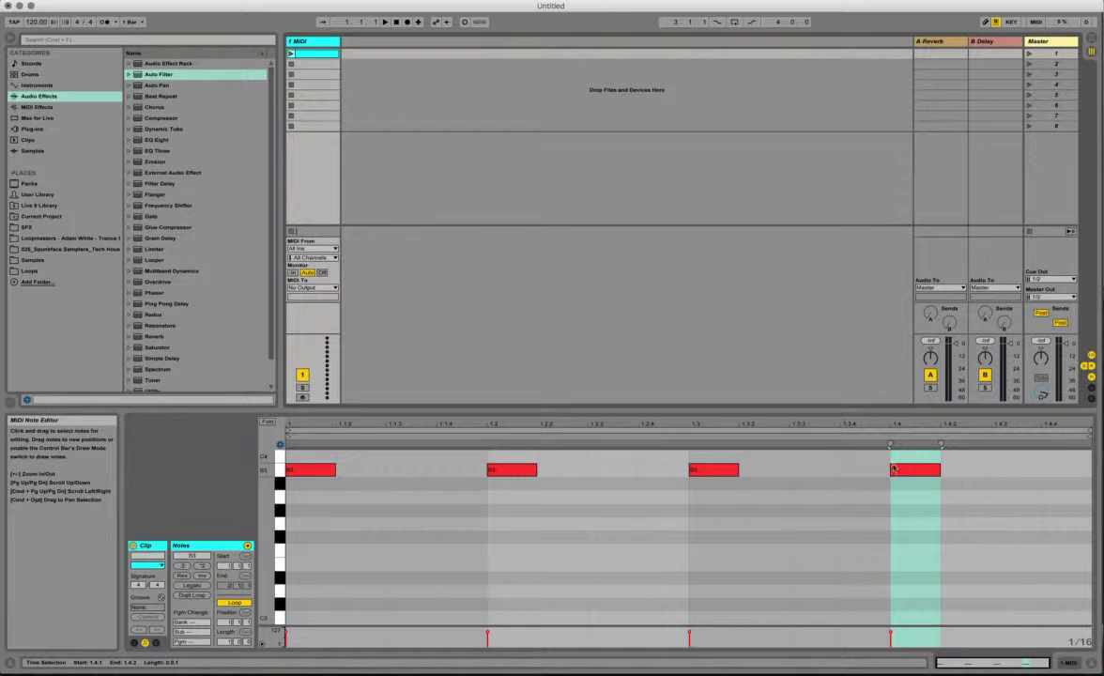
Set the first control surface's output to Isadora Virtual In in the MIDI preferences.
click(302, 42)
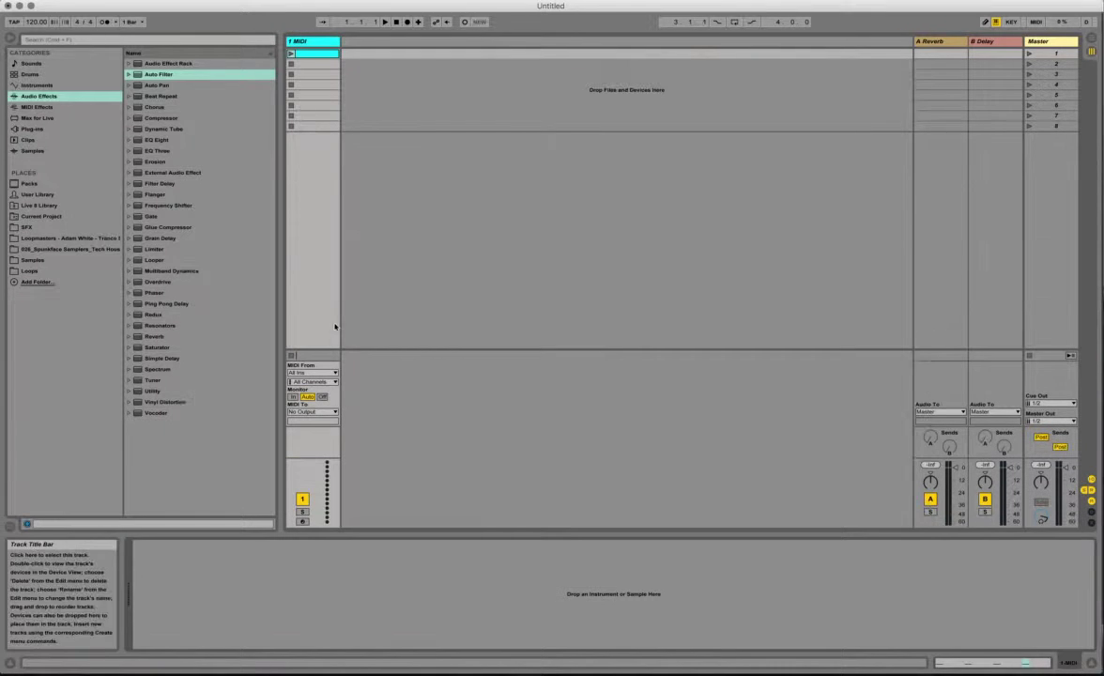
click(313, 54)
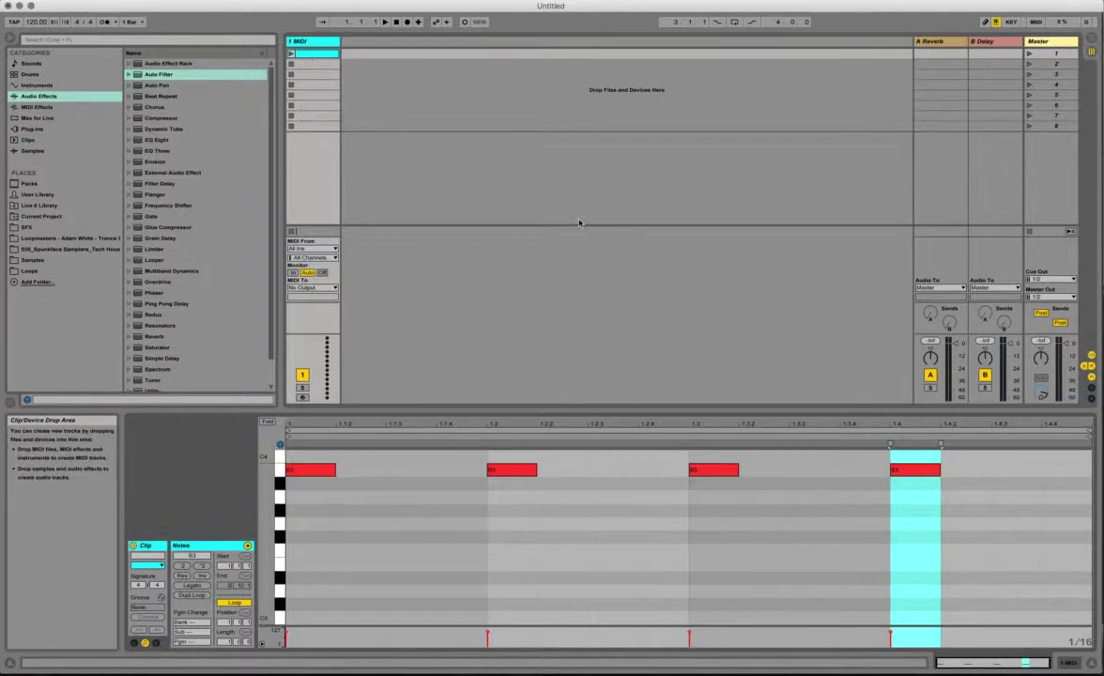
click(39, 0)
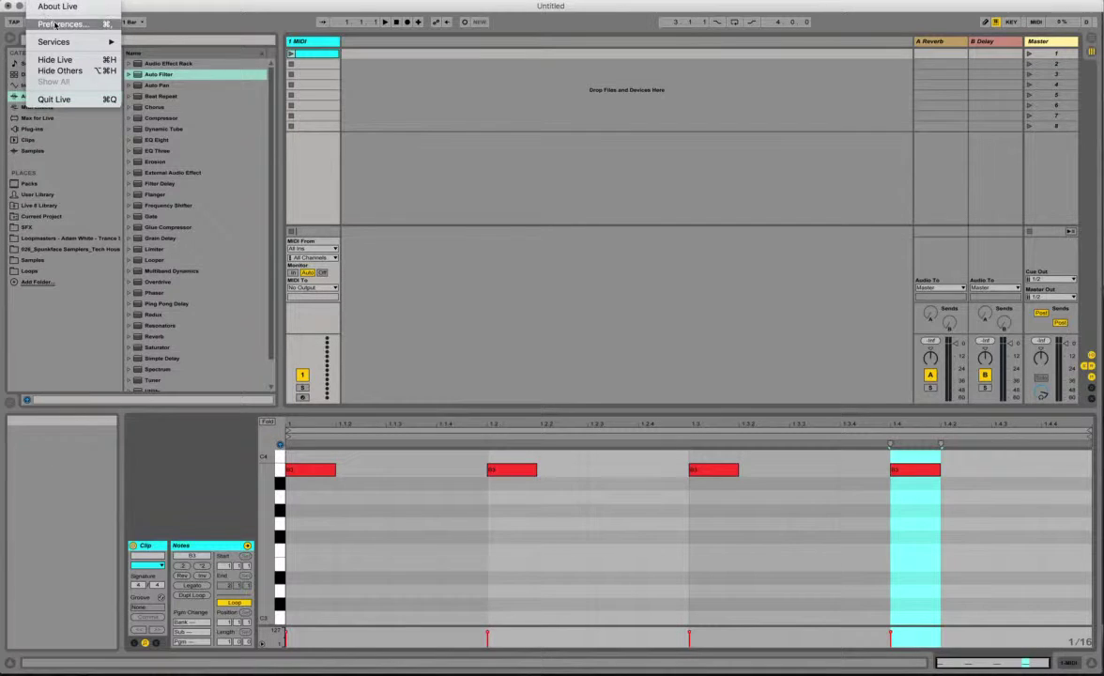
click(488, 227)
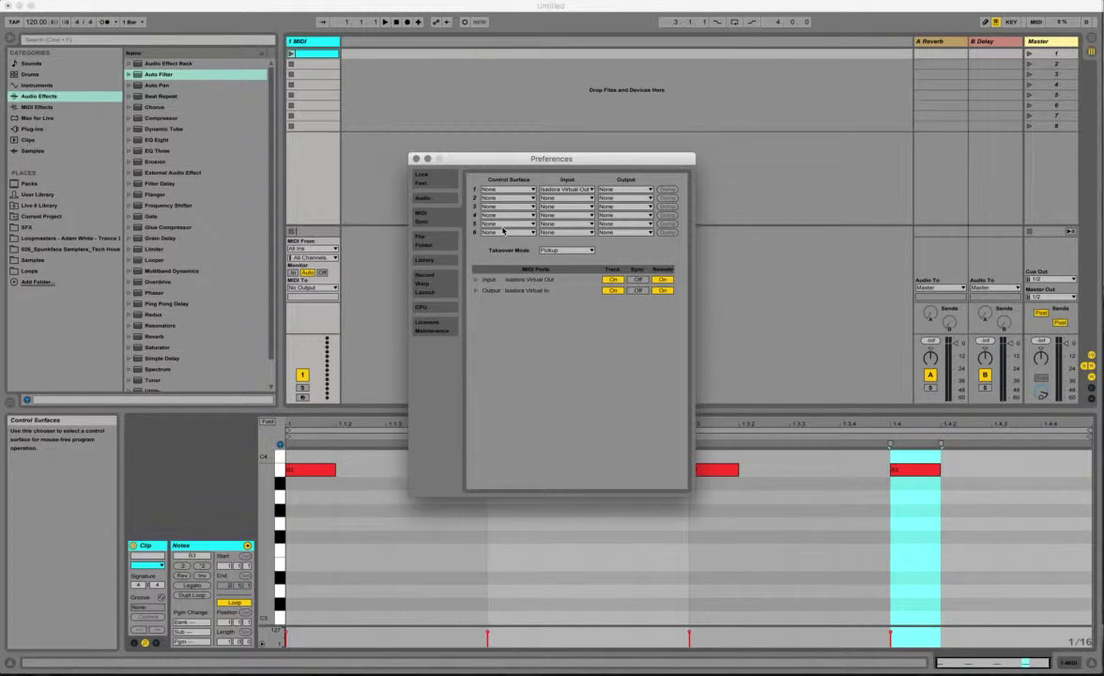
click(633, 190)
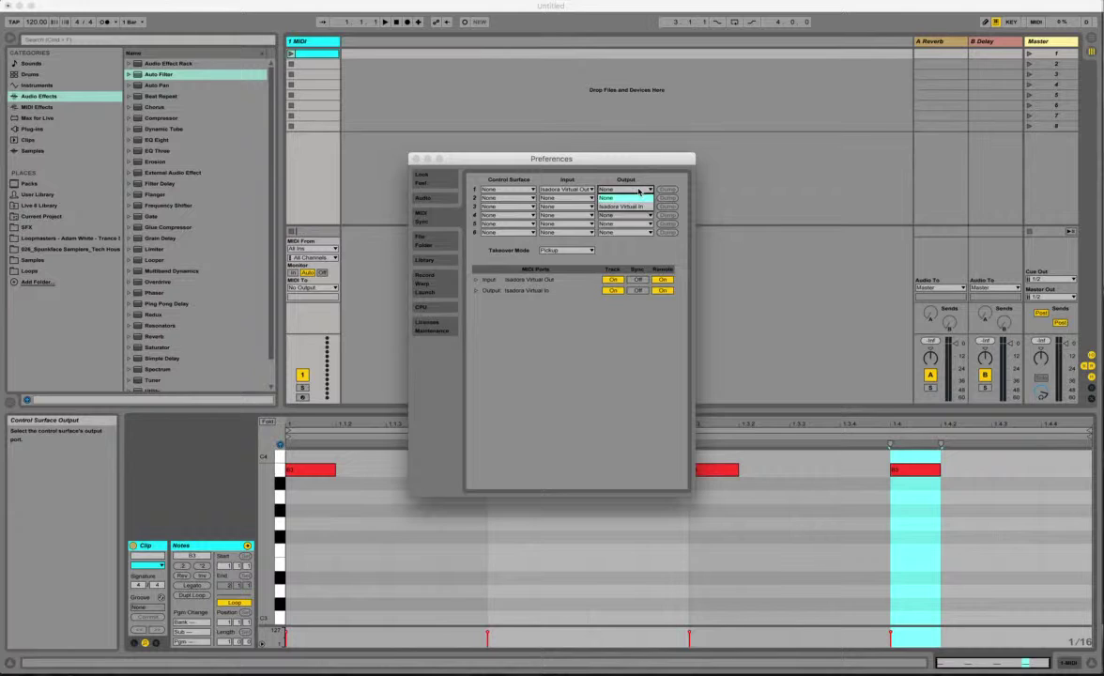
click(638, 207)
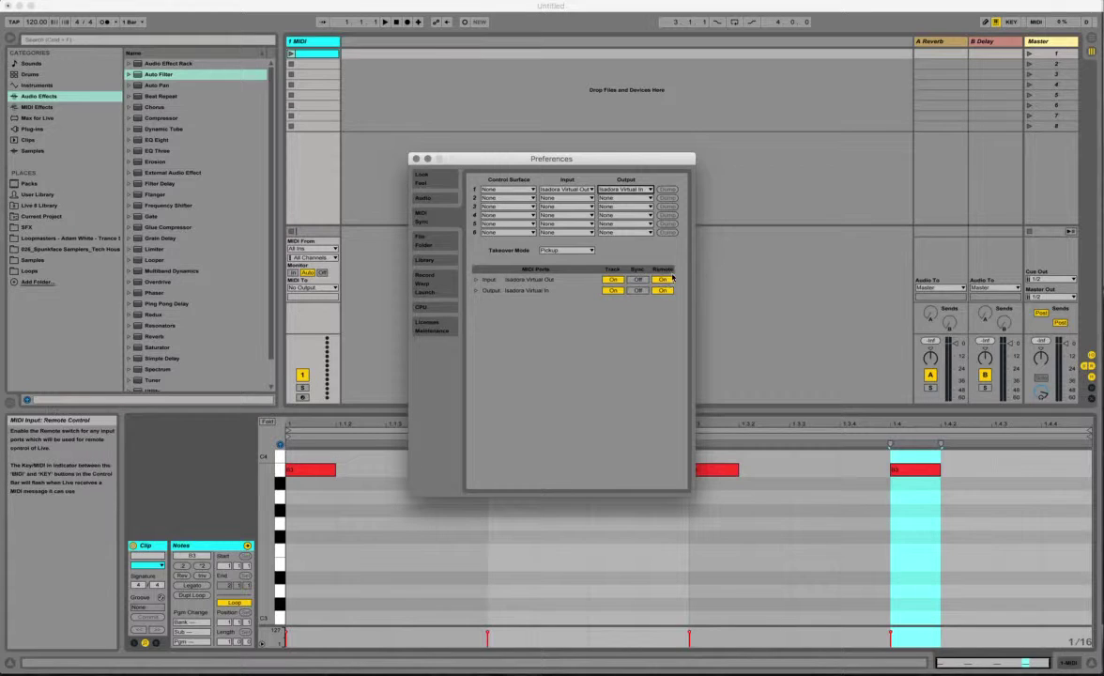
click(416, 160)
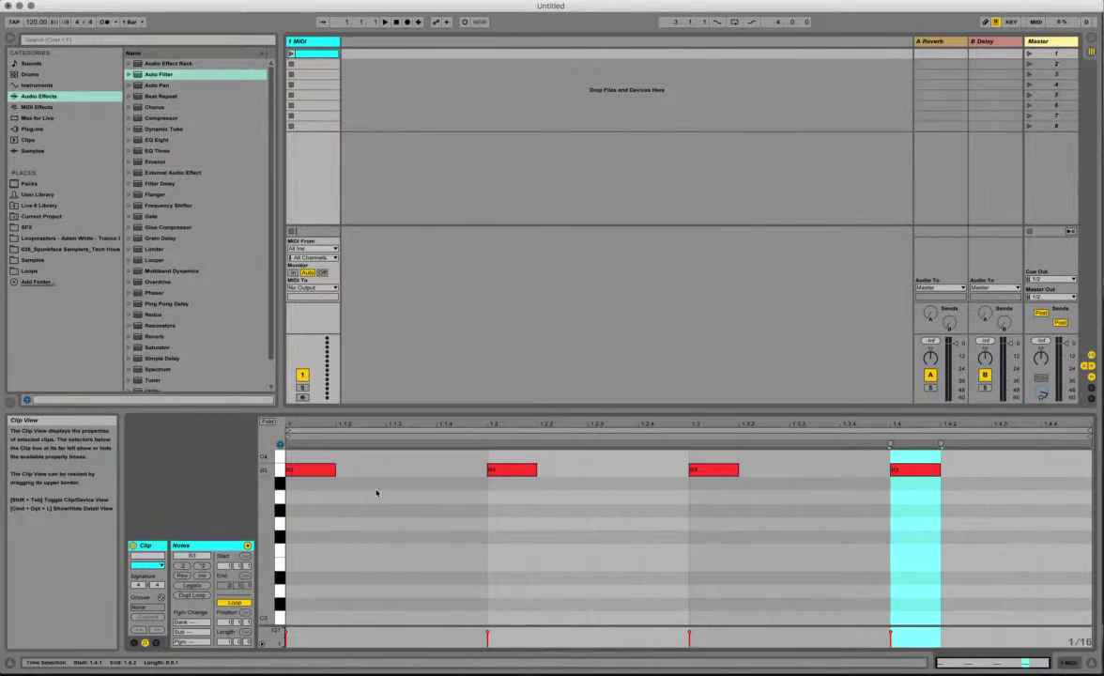
Display the MIDI clip's MIDI Ctrl envelope for controller 19.
click(156, 643)
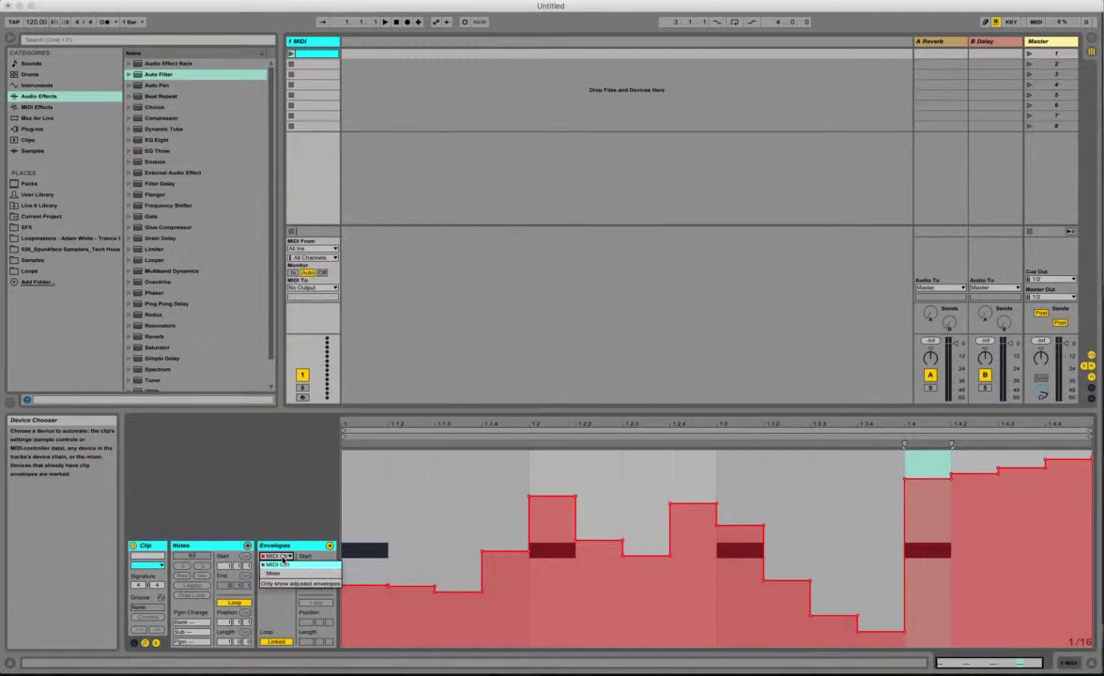
click(291, 567)
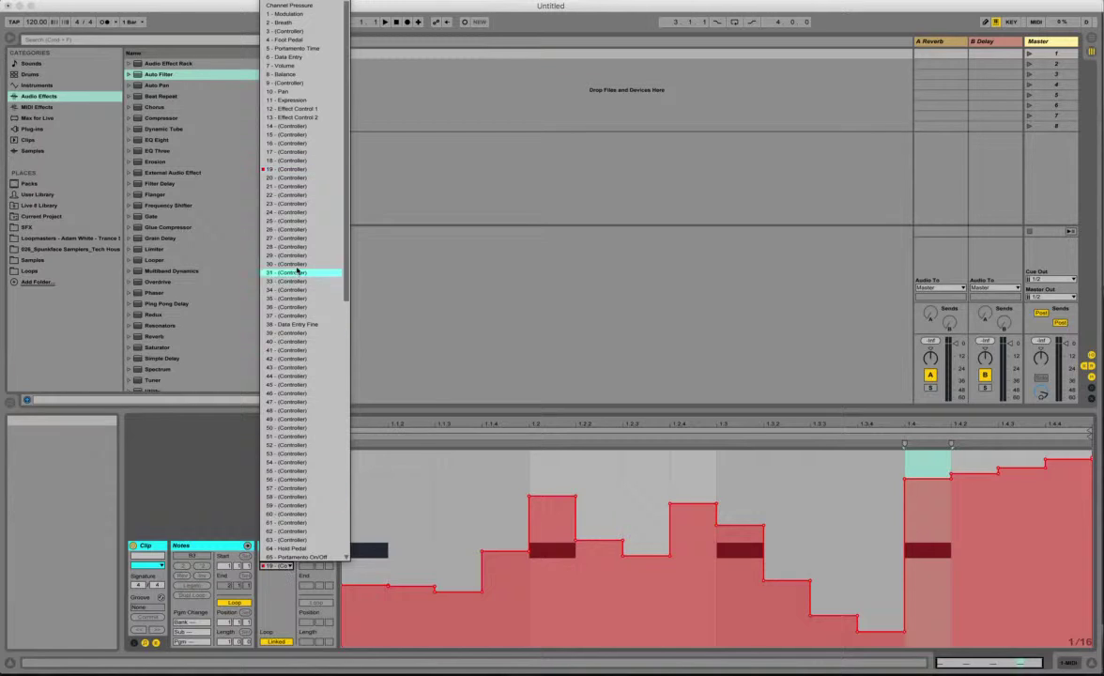
click(272, 170)
Reshape the controller 19 envelope: raise the first segment almost to maximum and pull points down near 1.2.4, after 1.4.2 and at 1.4.4.
drag(368, 583, 370, 454)
drag(655, 553, 669, 644)
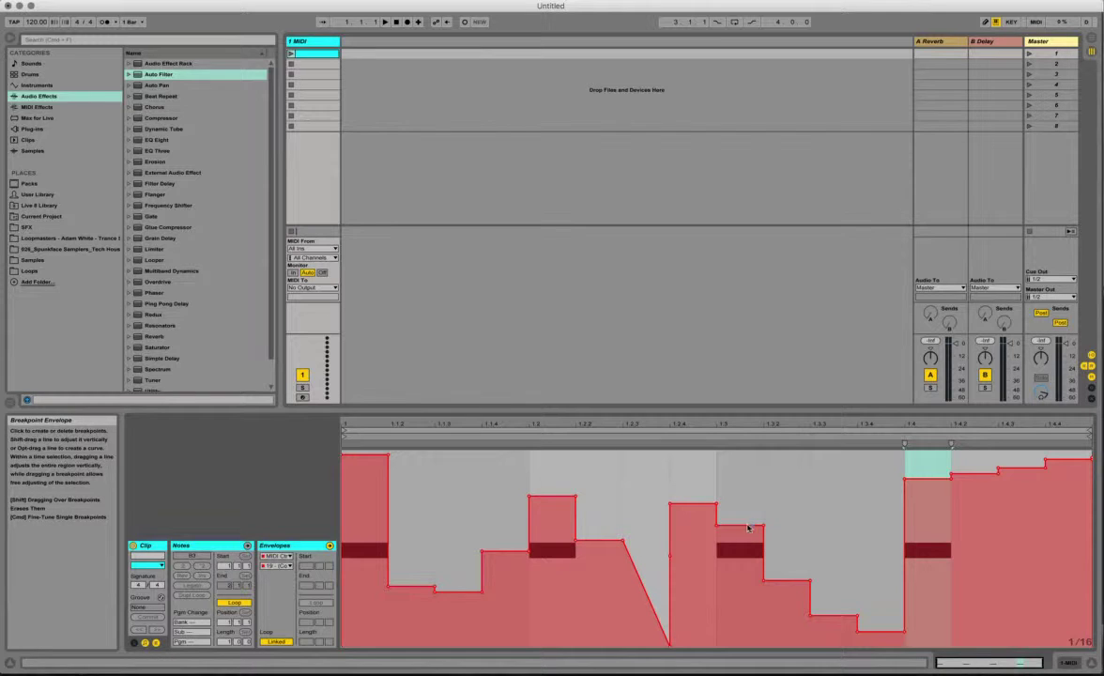
drag(966, 474, 967, 646)
drag(1044, 471, 1043, 542)
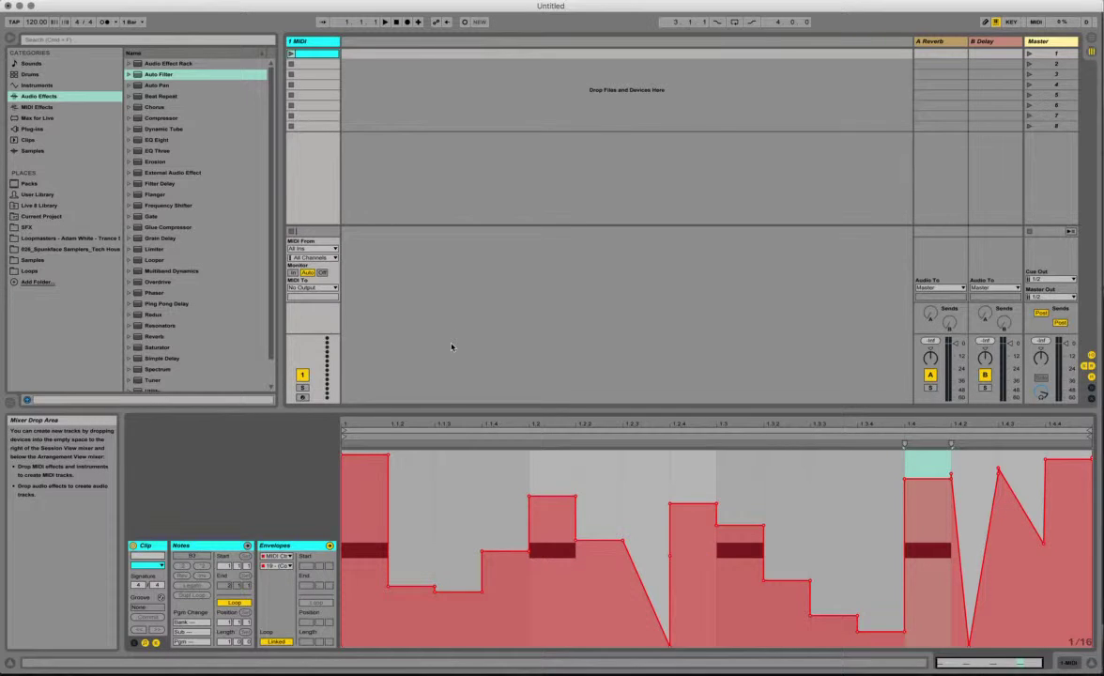
key(super+Tab)
key(super+Tab)
key(super+Tab)
key(super+Tab)
key(super+Tab)
key(super+Tab)
key(super+Tab)
key(super+Tab)
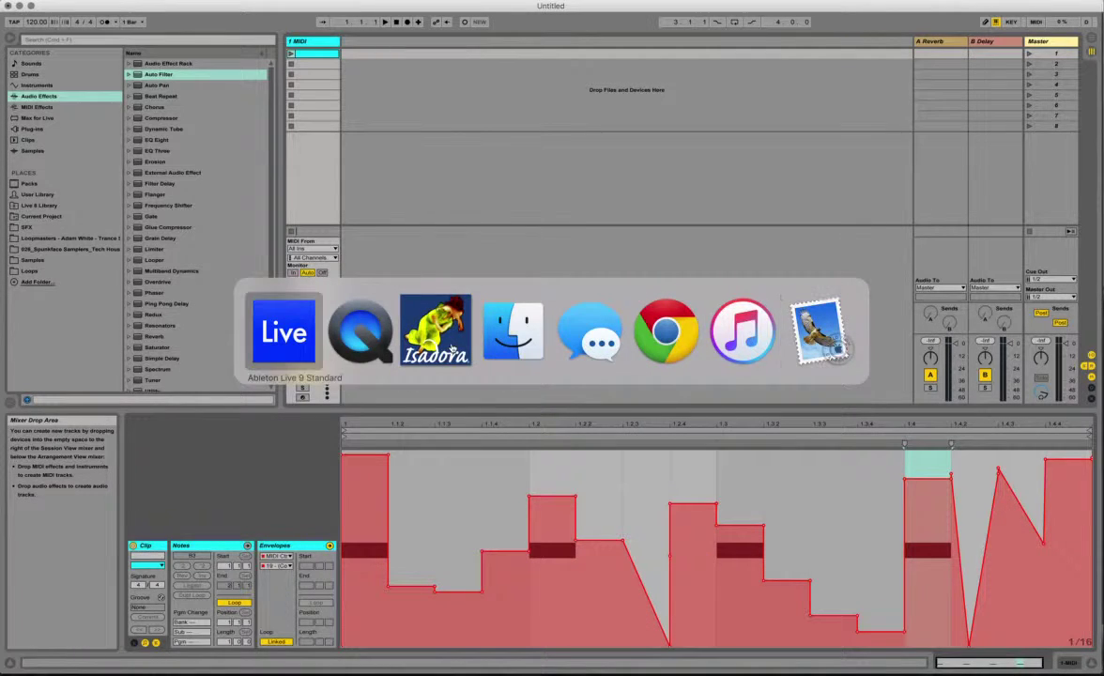
Launch the first scene and bring the playing clip's notes back into view.
click(1029, 54)
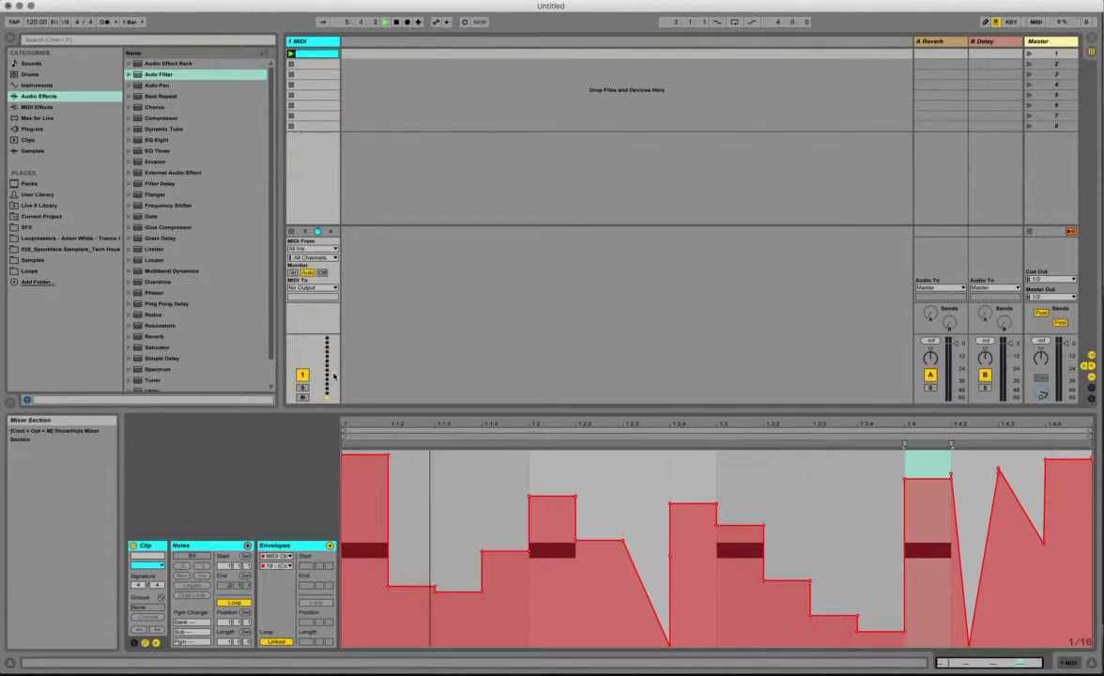
click(156, 642)
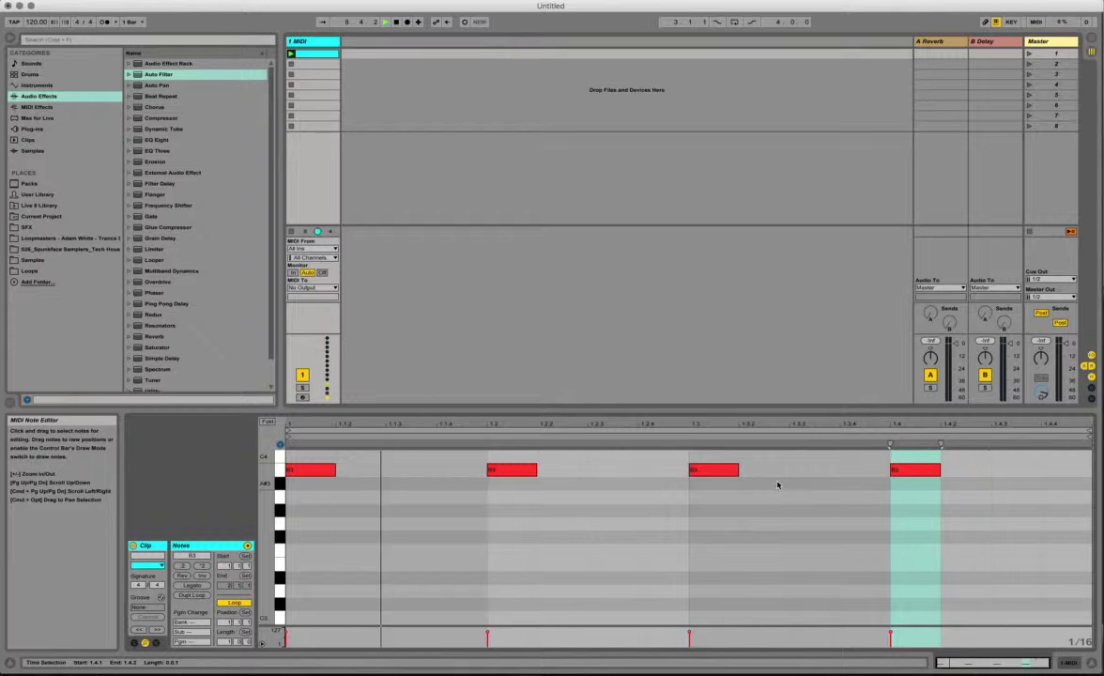
Switch to Isadora and assign its virtual input to input Port 1 in the MIDI setup.
key(super+Tab)
key(super+Tab)
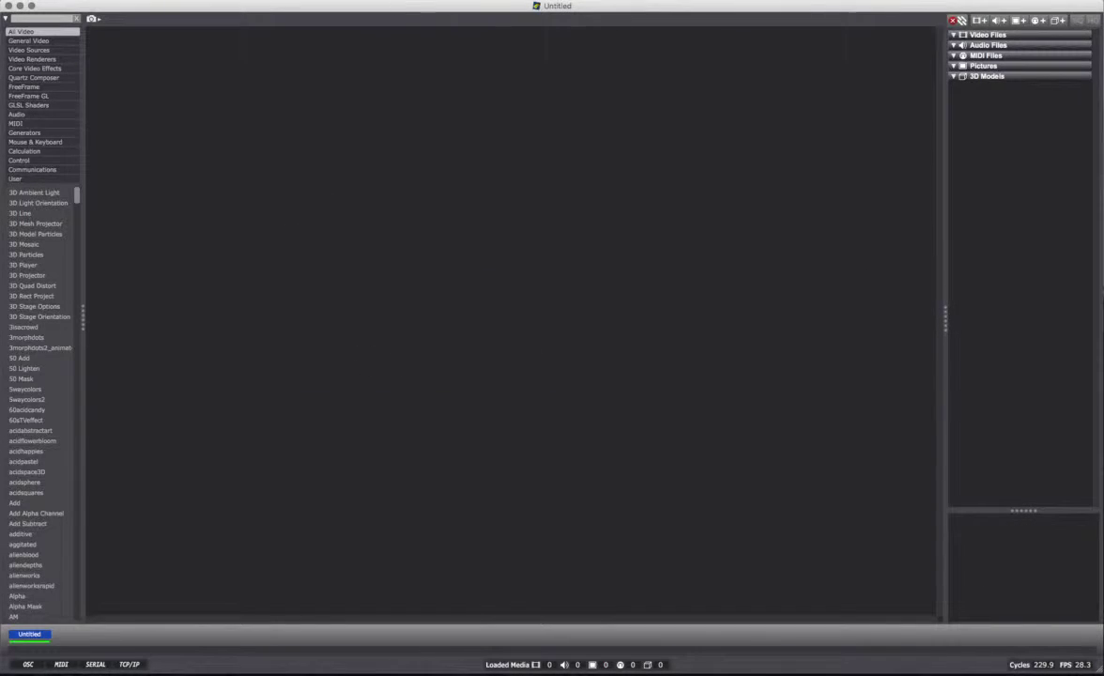
click(402, 5)
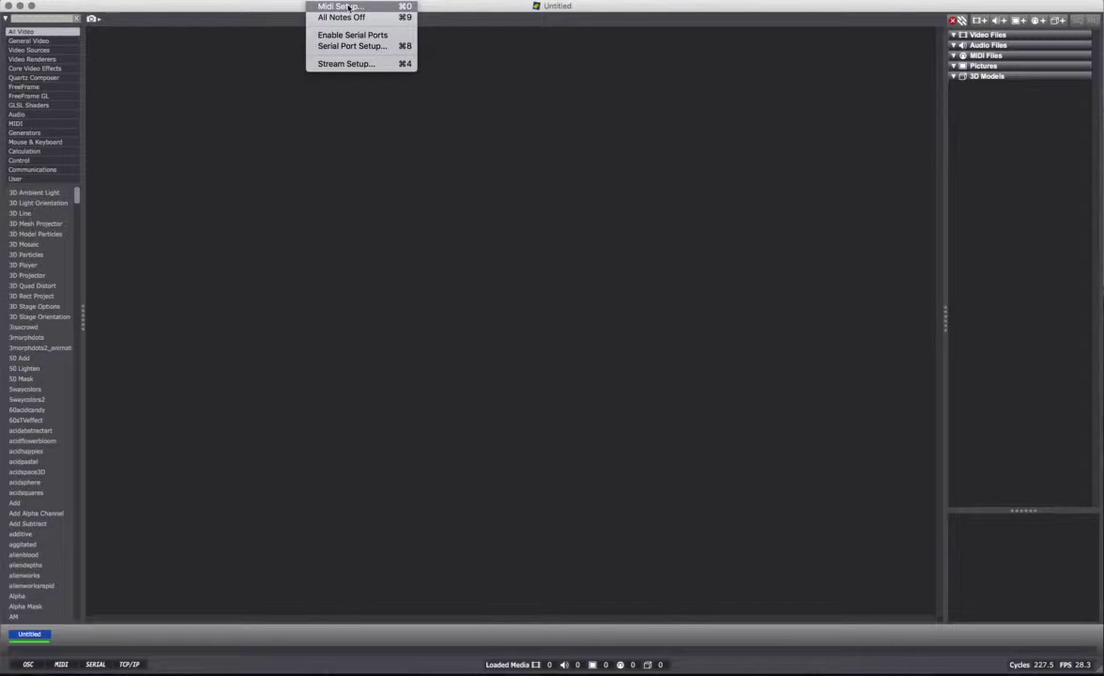
click(349, 7)
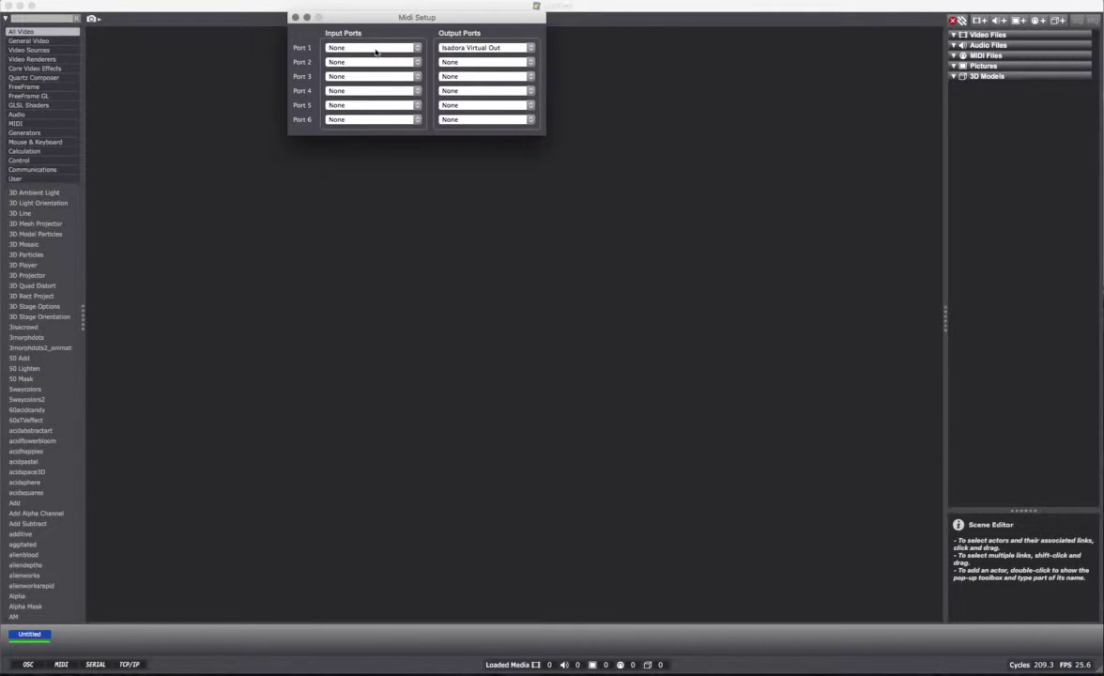
click(375, 52)
click(361, 65)
click(295, 18)
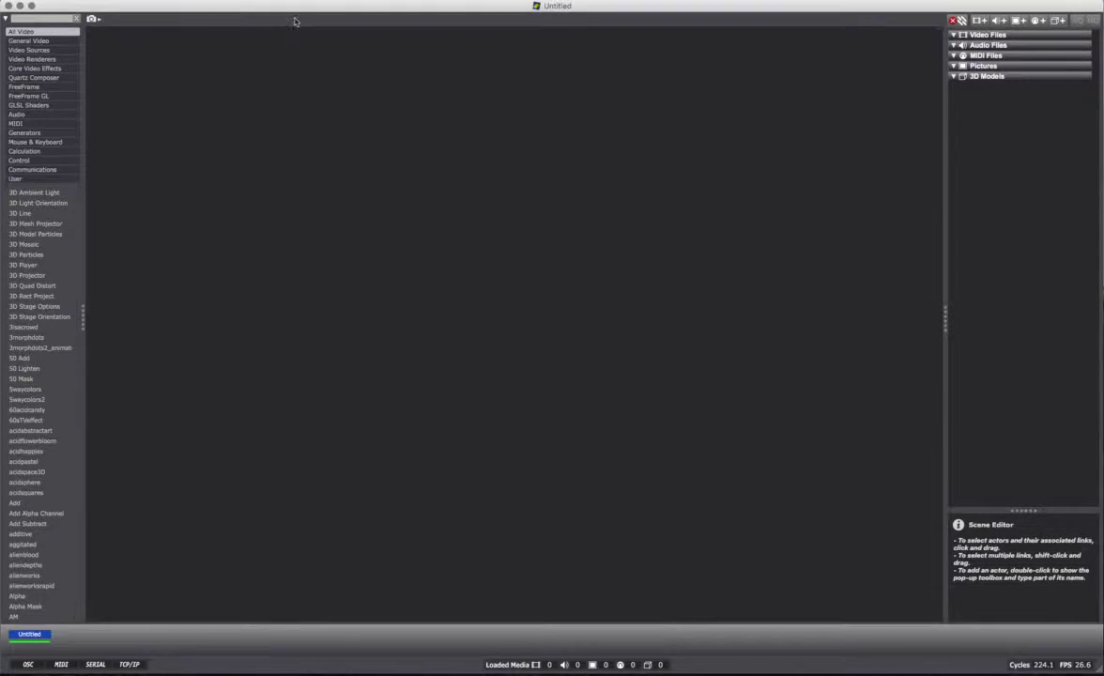
Add a Control Watcher actor to the empty scene.
double_click(293, 165)
text(cont)
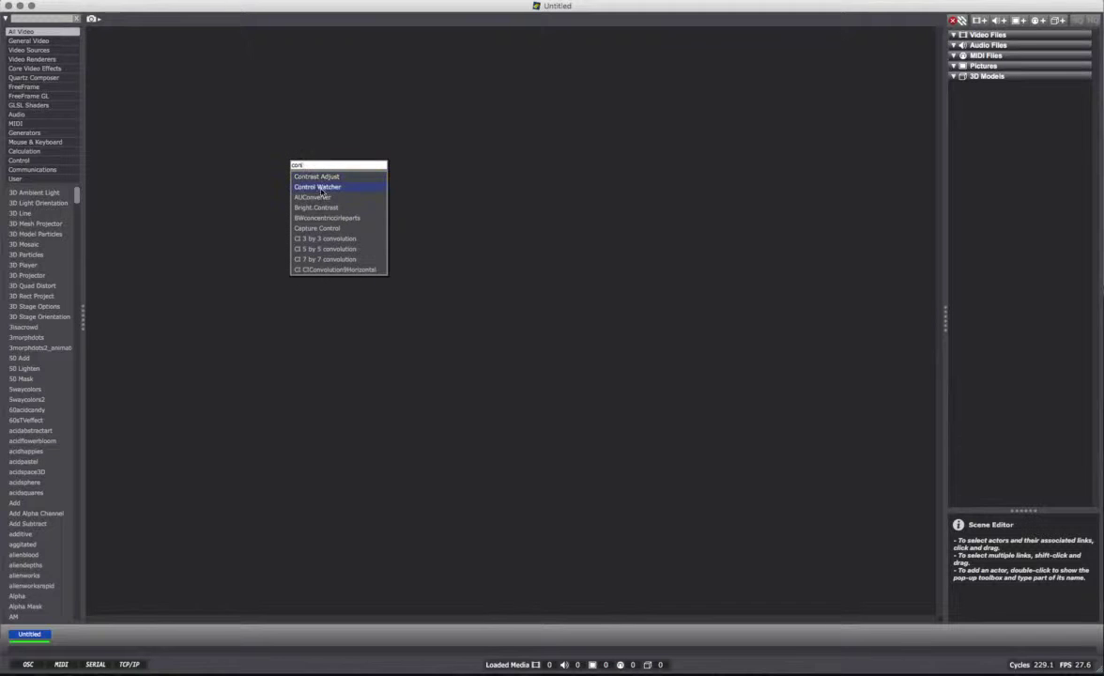
click(321, 188)
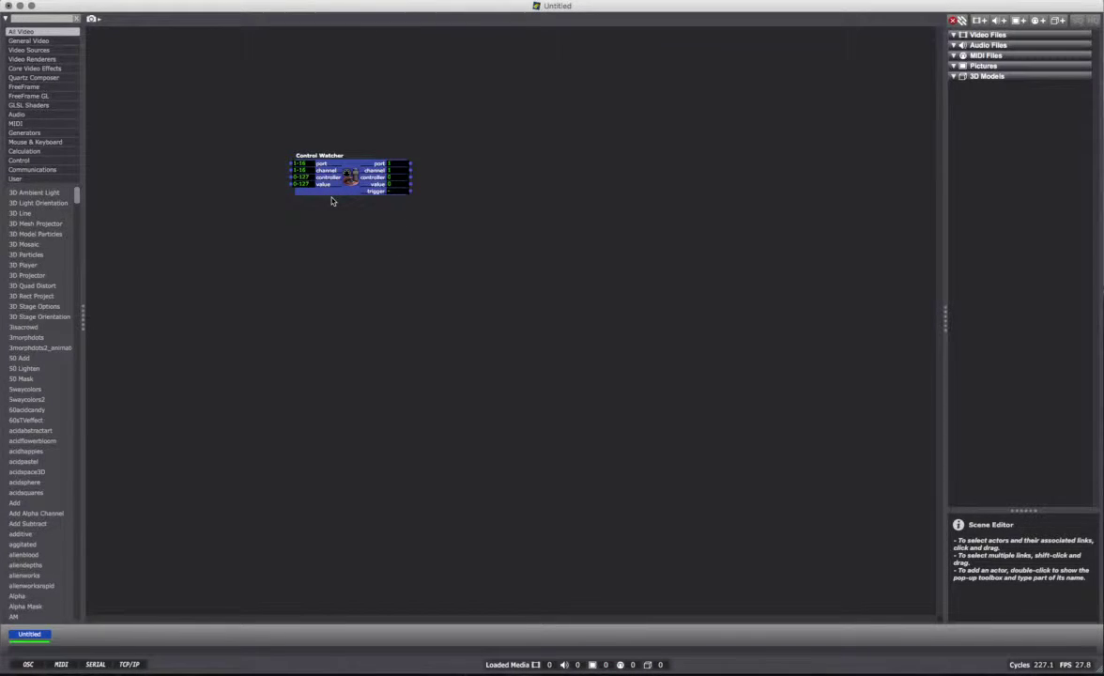
Add a Note On Watcher actor and place it directly above the Control Watcher.
double_click(337, 276)
text(nole)
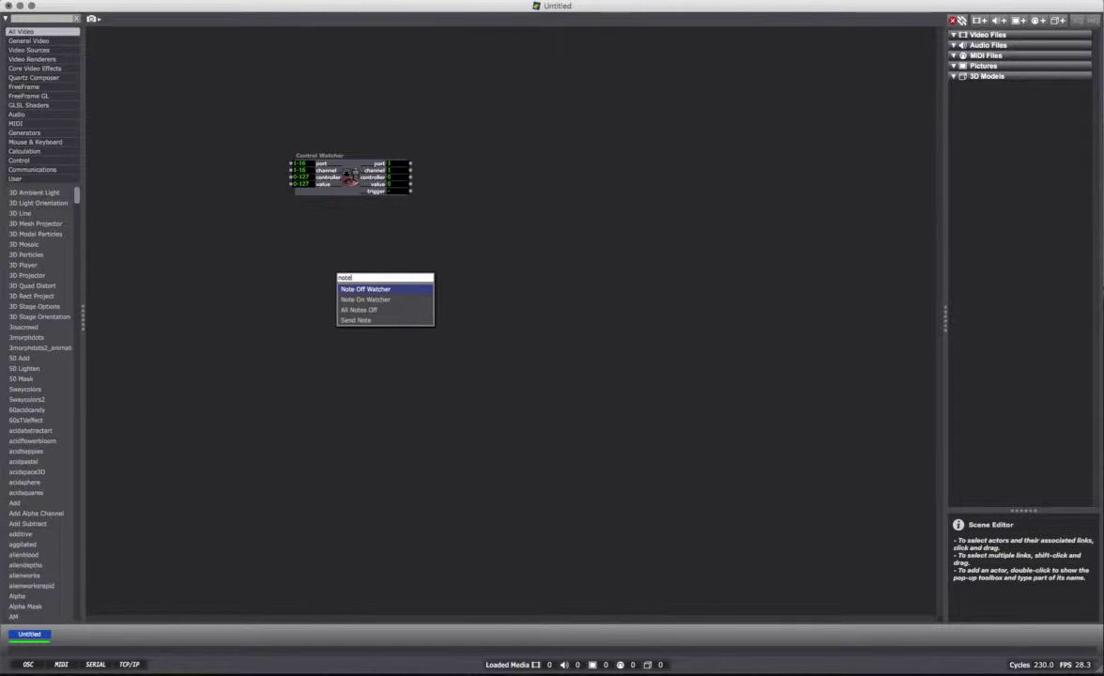
key(Down)
key(Return)
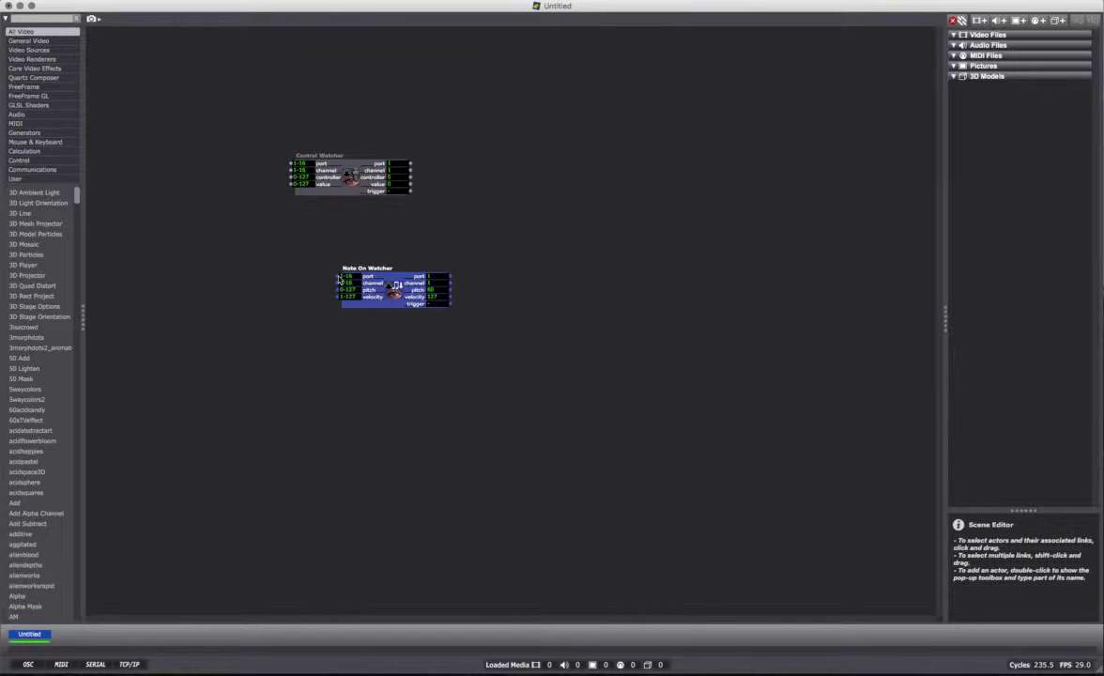
drag(337, 278, 306, 106)
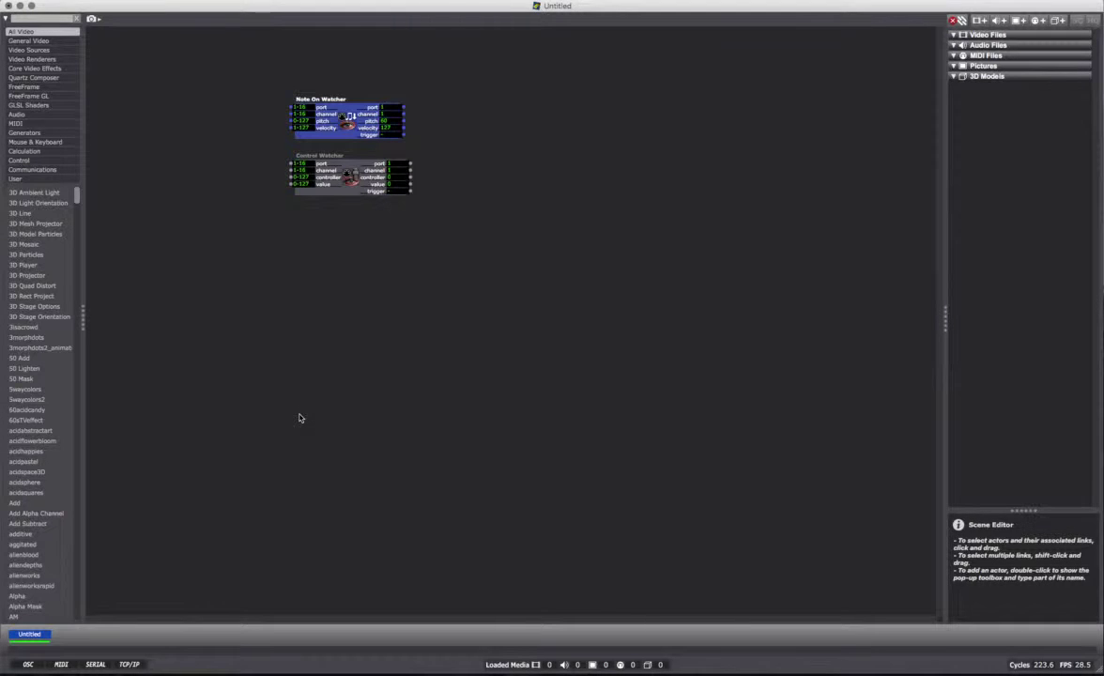
Check the MIDI port assignments in the MIDI setup.
click(61, 664)
click(296, 16)
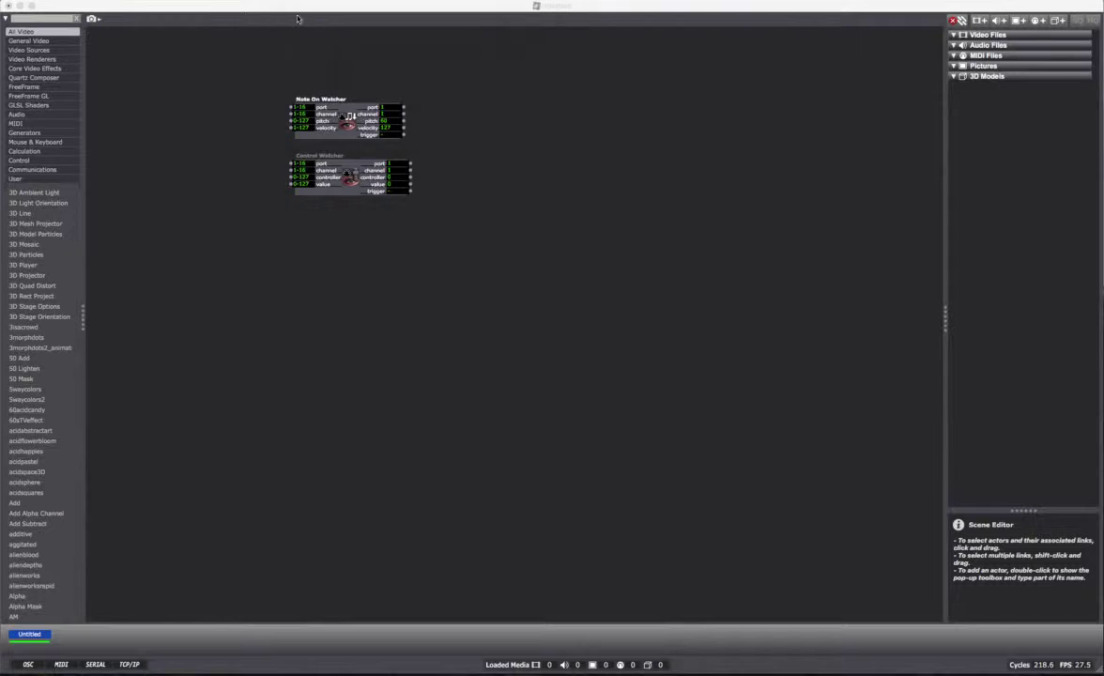
Switch to Ableton Live and route the MIDI track's output to Isadora Virtual In.
key(super+Tab)
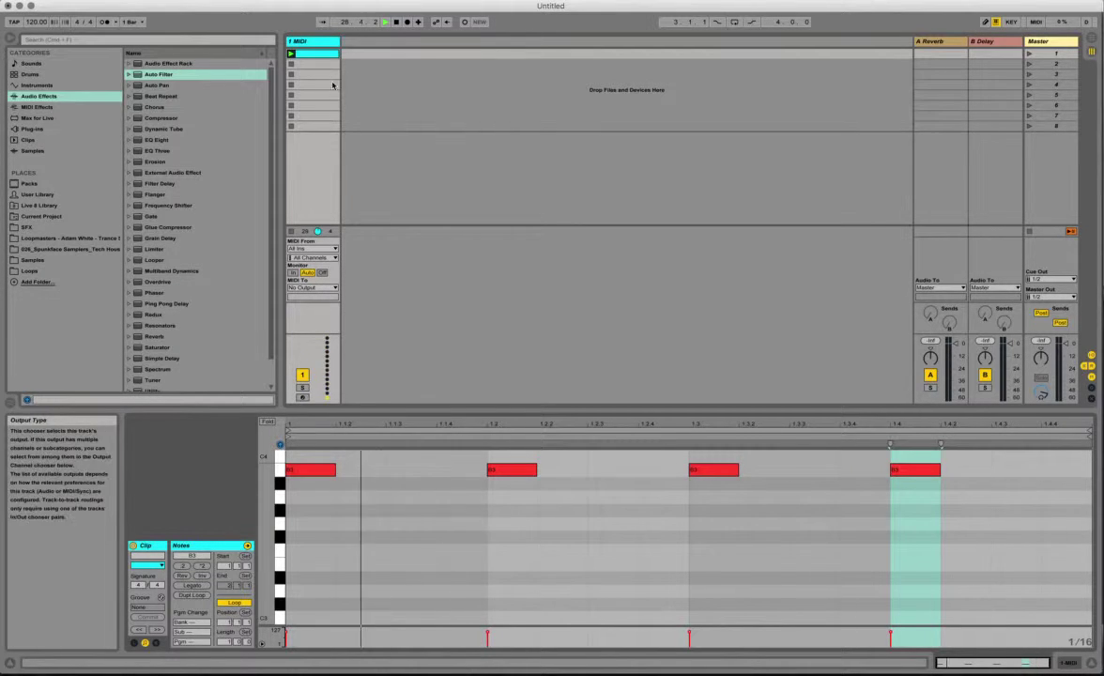
click(316, 287)
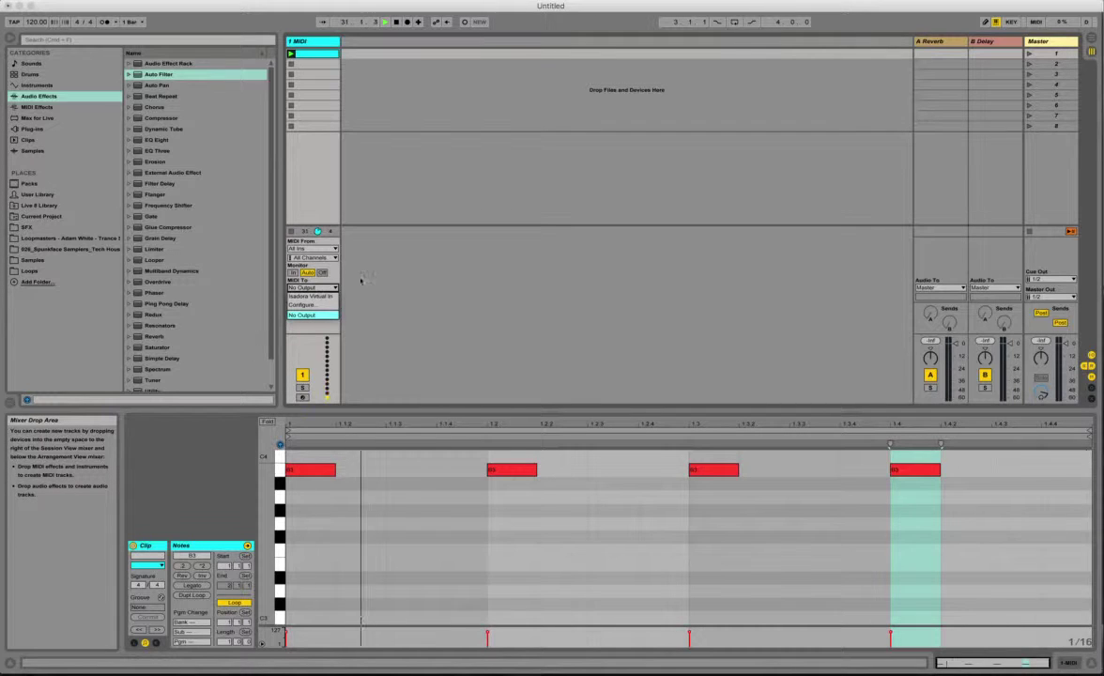
click(362, 279)
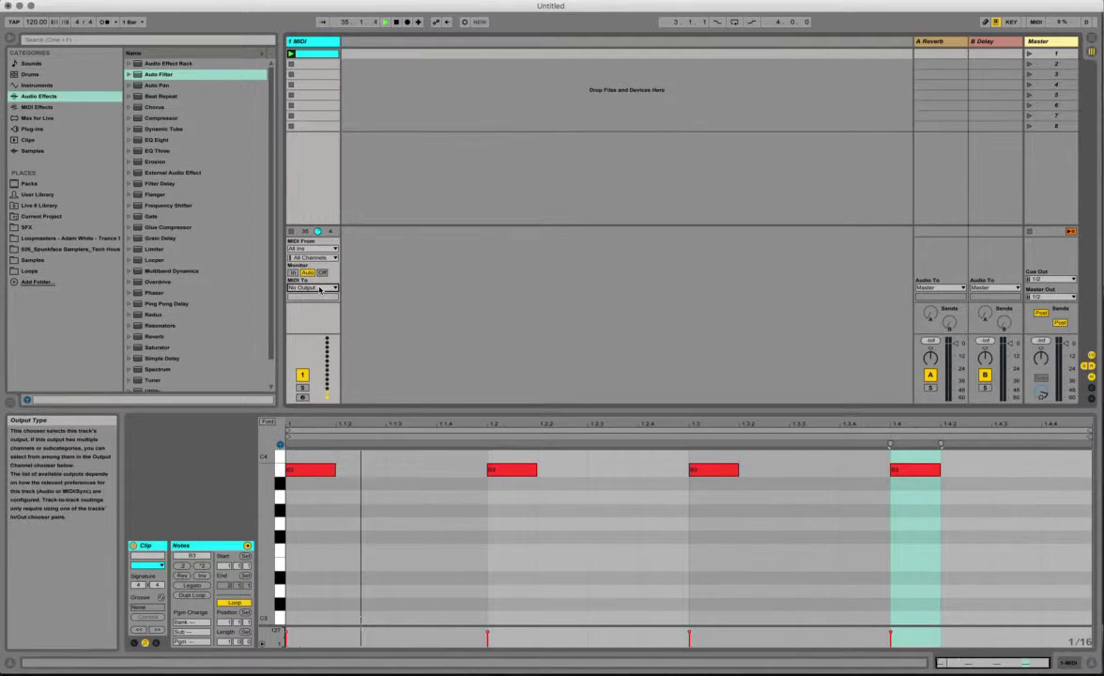
click(319, 287)
click(323, 299)
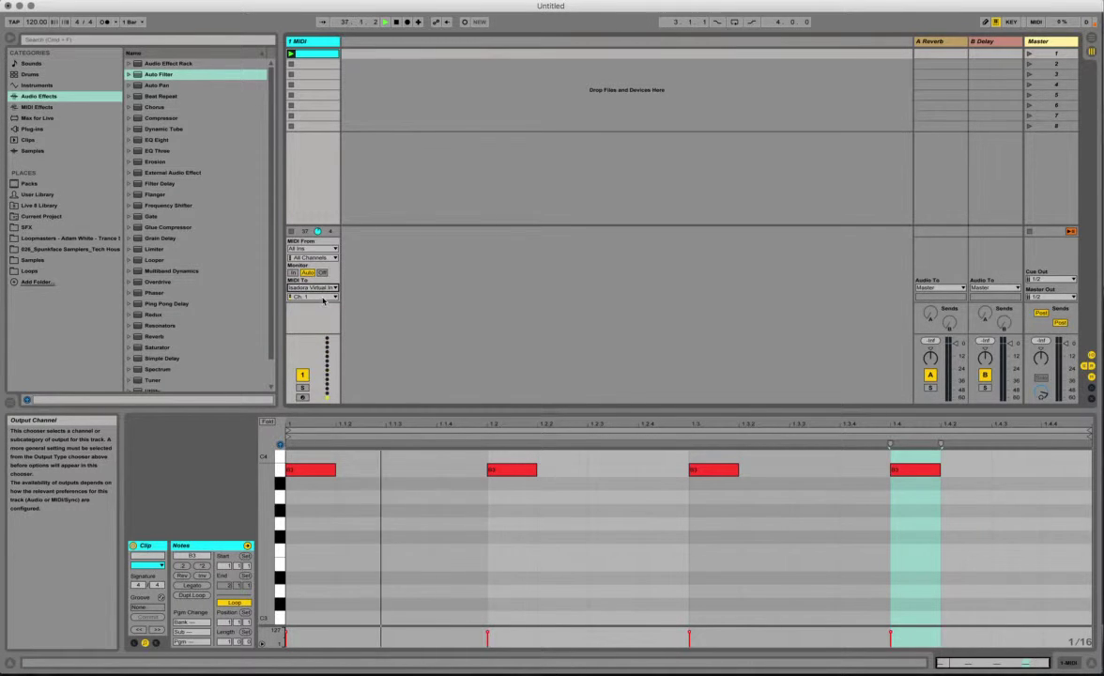
Switch to Isadora and move the Control Watcher slightly further below the Note On Watcher.
key(super+Tab)
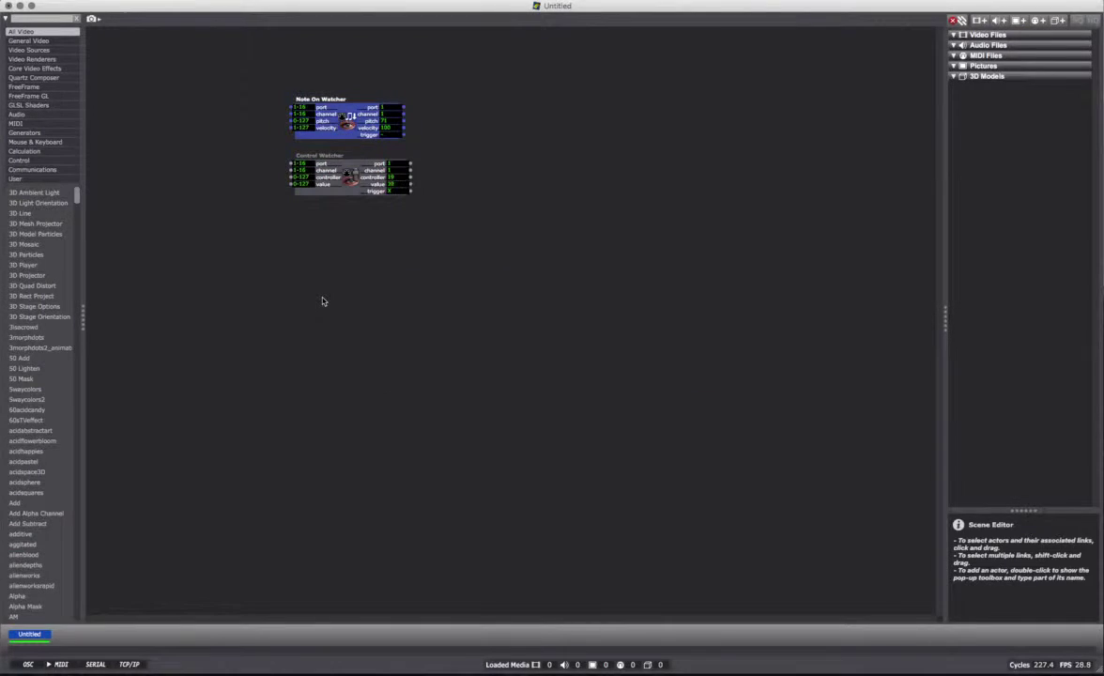
drag(348, 200, 347, 202)
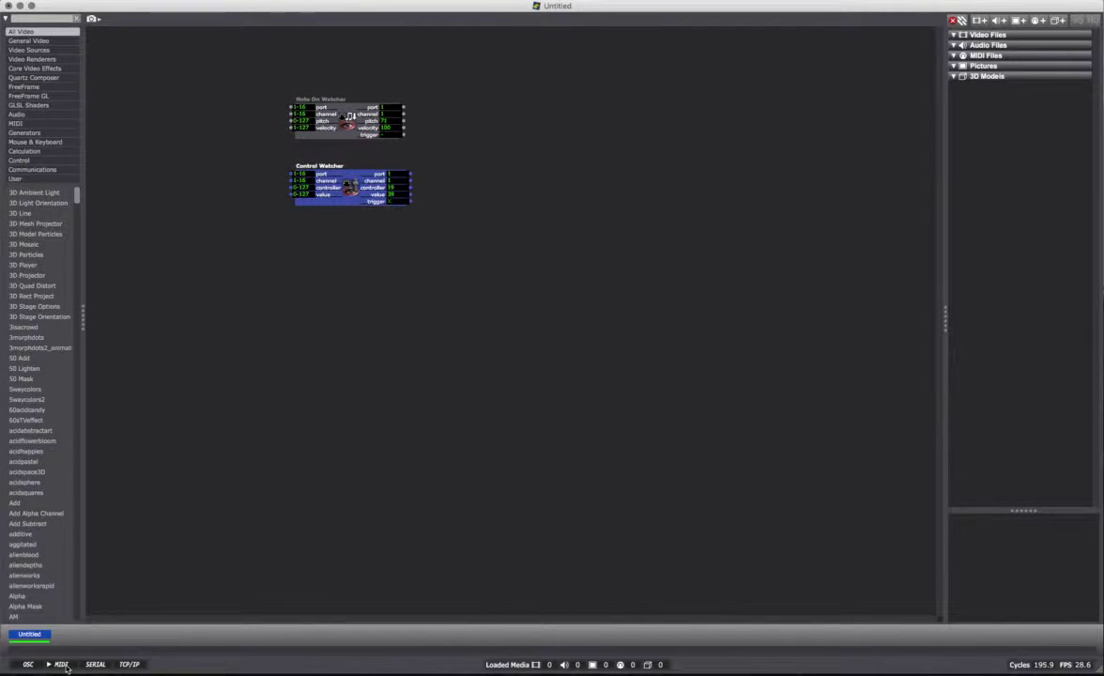
Show the Monitor window and place it below the two watcher actors.
click(427, 1)
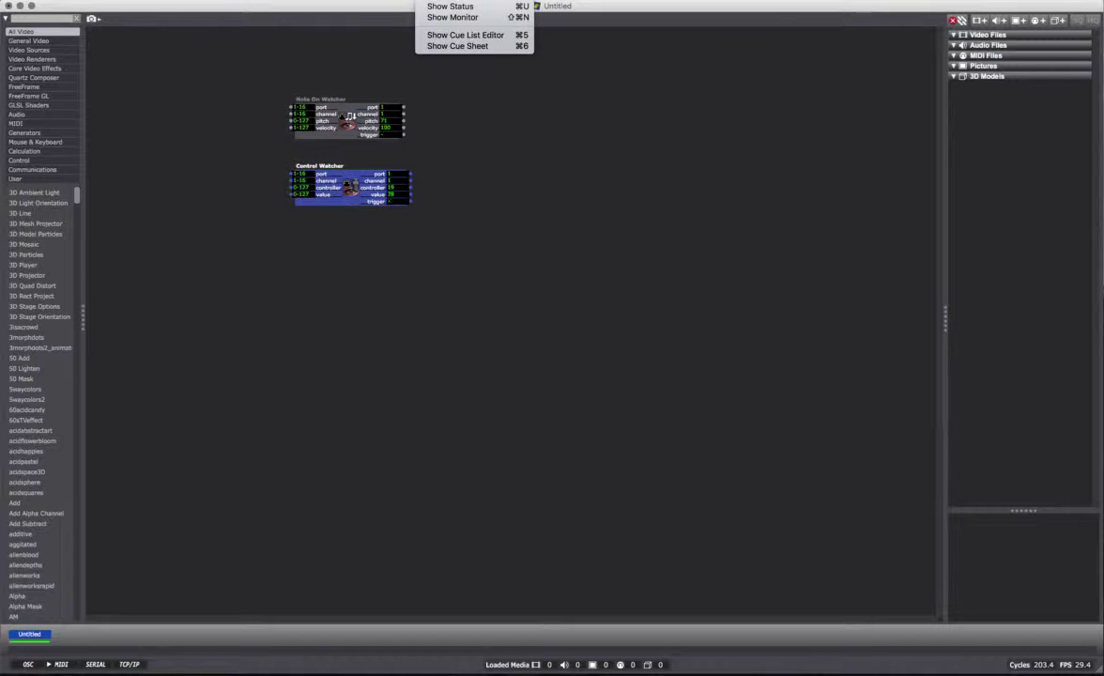
click(452, 17)
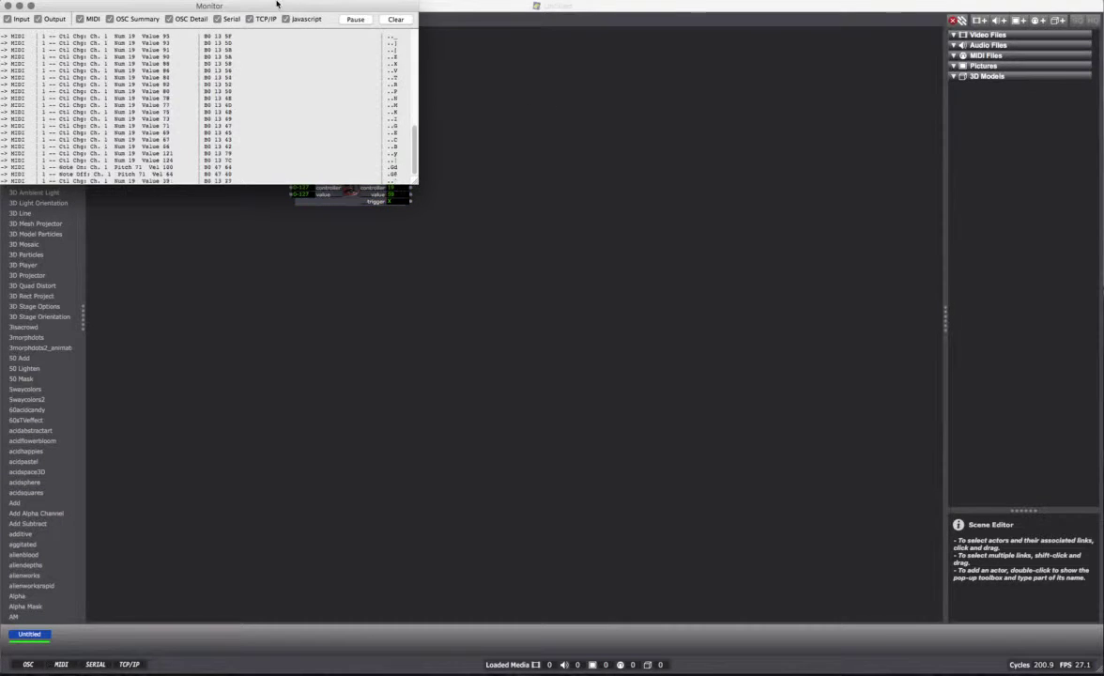
drag(277, 4, 507, 250)
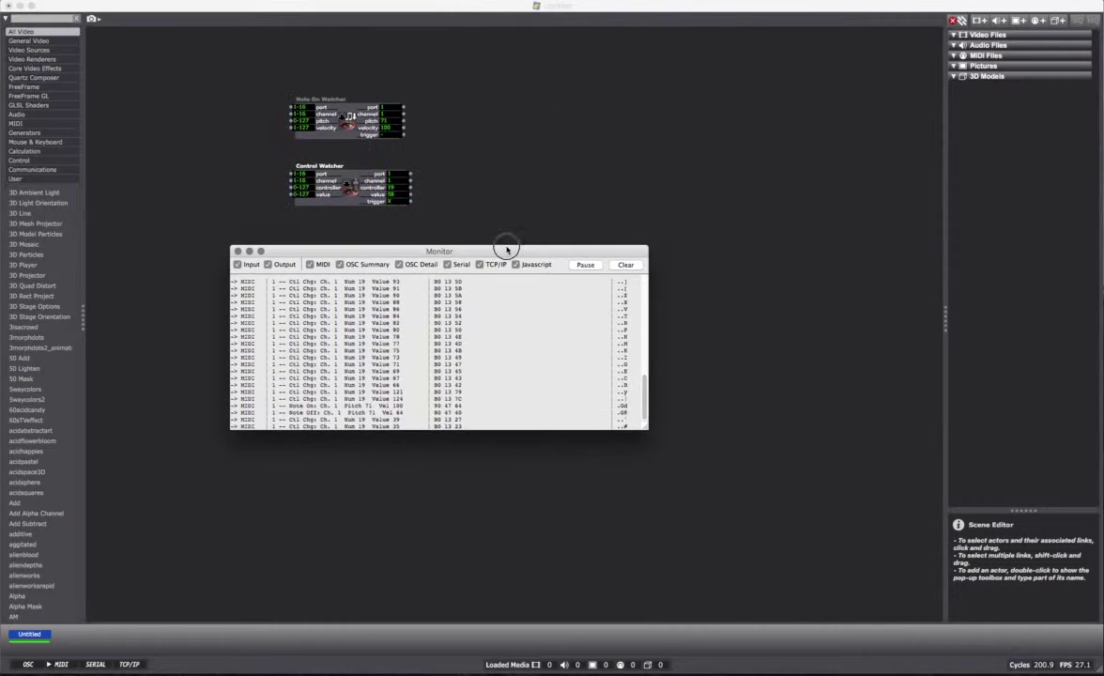
Disable the Monitor's Input, Output, OSC Summary, OSC Detail, Serial, TCP/IP and Javascript filters, keeping only MIDI enabled.
click(448, 265)
click(399, 265)
click(269, 265)
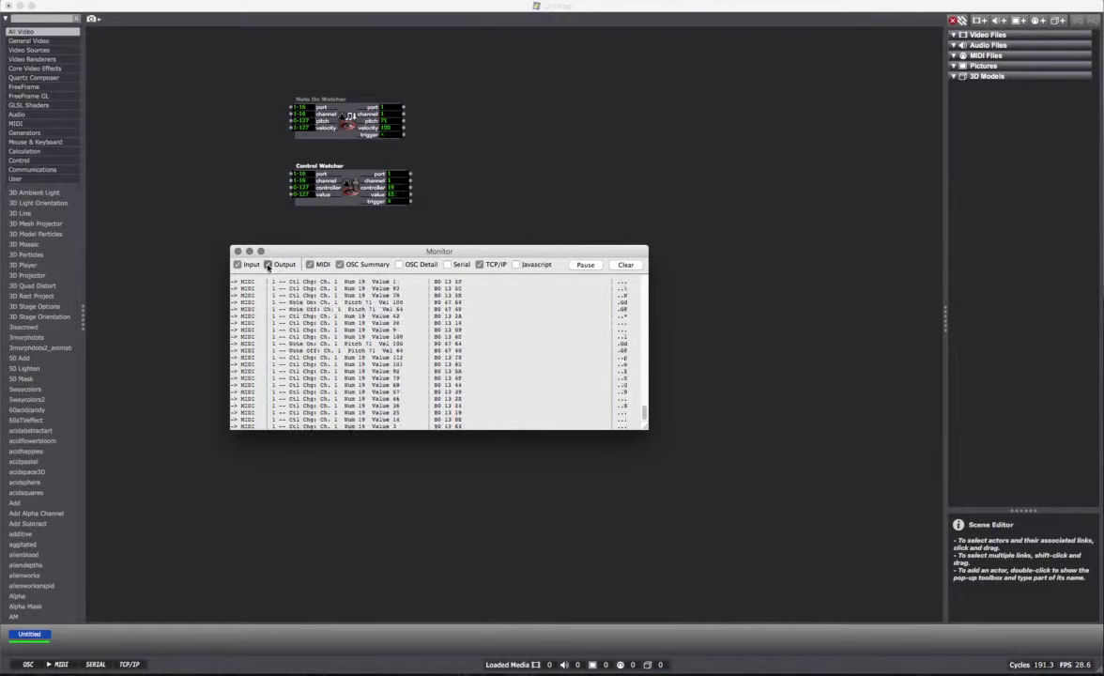
click(236, 265)
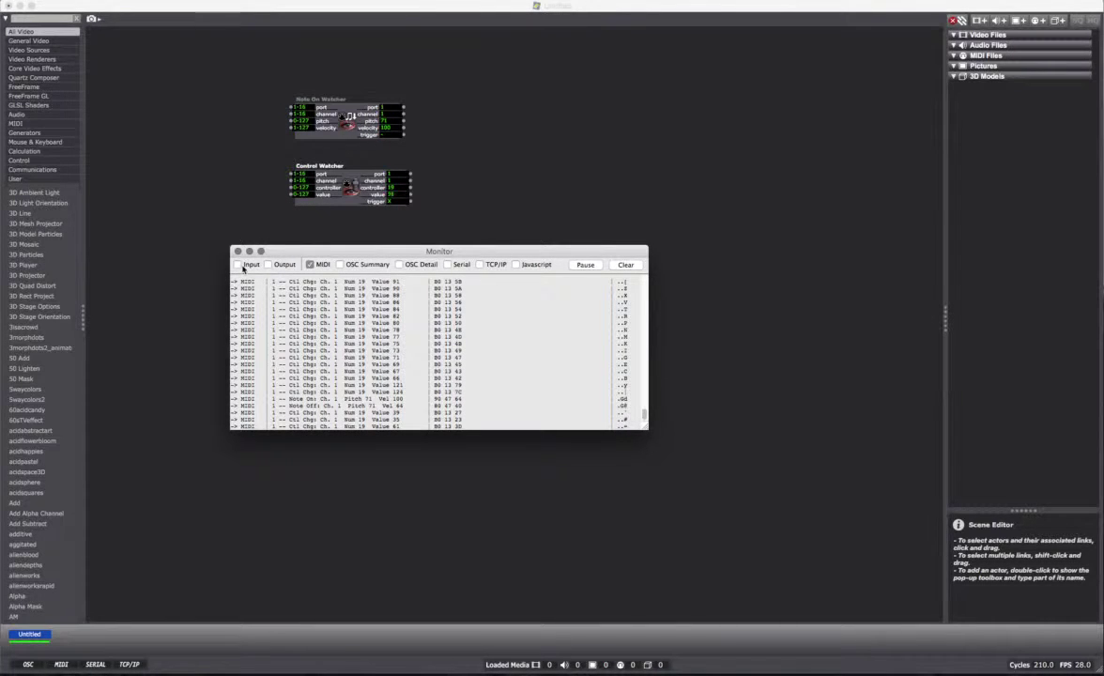
Enable the Monitor's Input filter and pause the incoming MIDI messages in an enlarged window.
click(236, 265)
drag(649, 427, 784, 559)
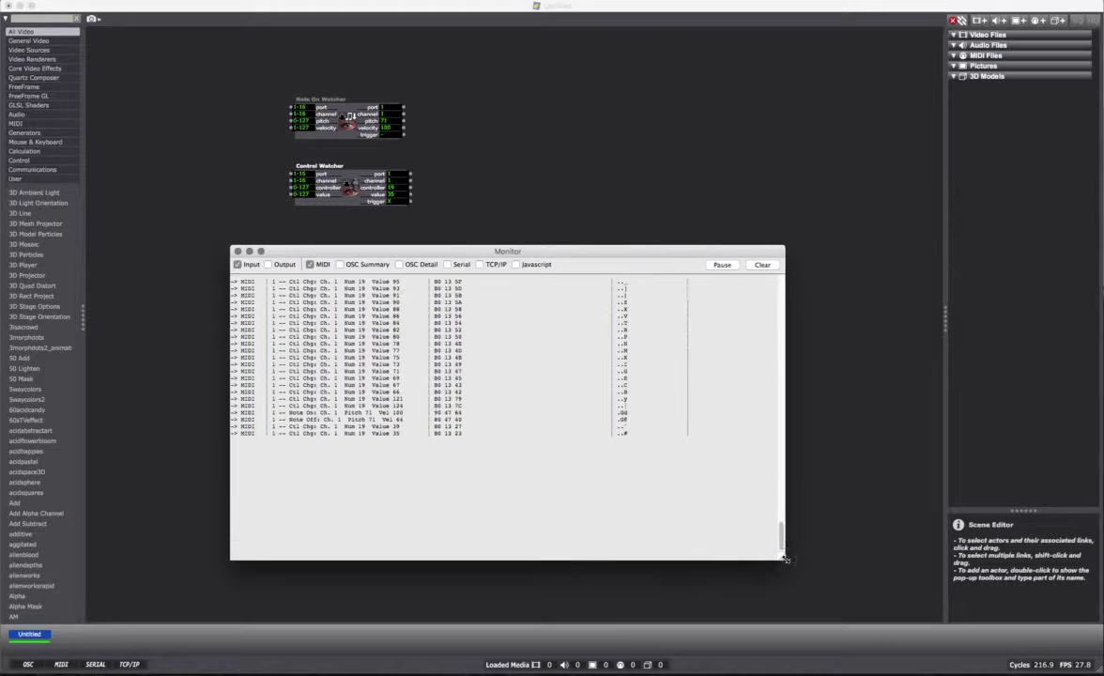
click(722, 265)
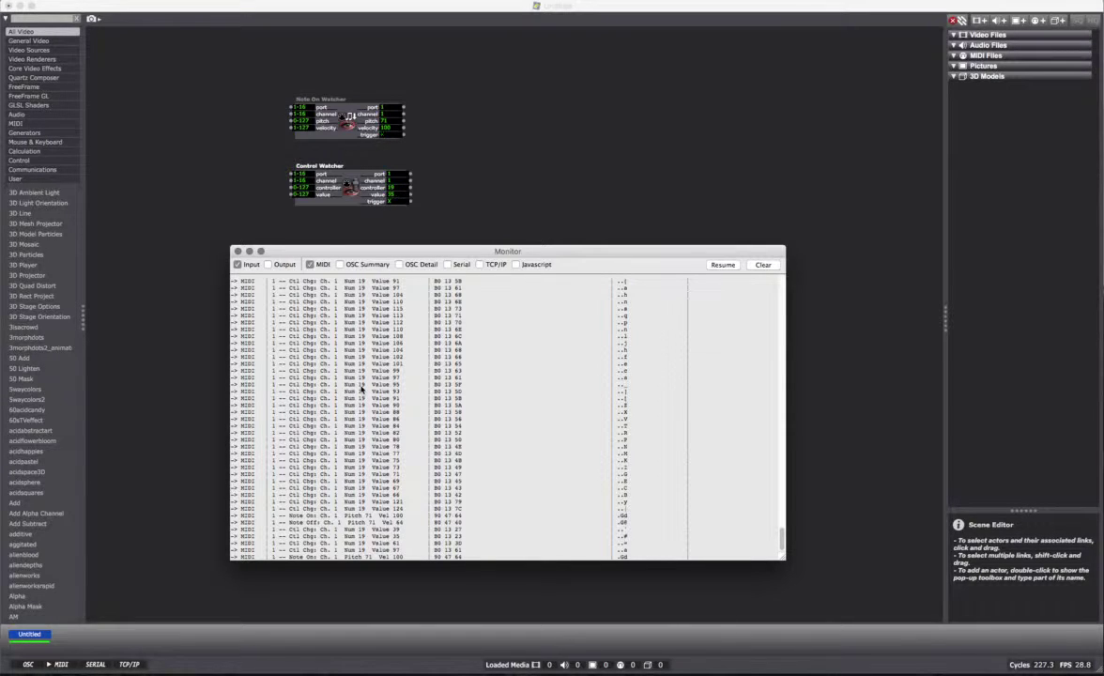
Switch to Ableton Live and show the MIDI clip's controller 19 envelope.
key(super+Tab)
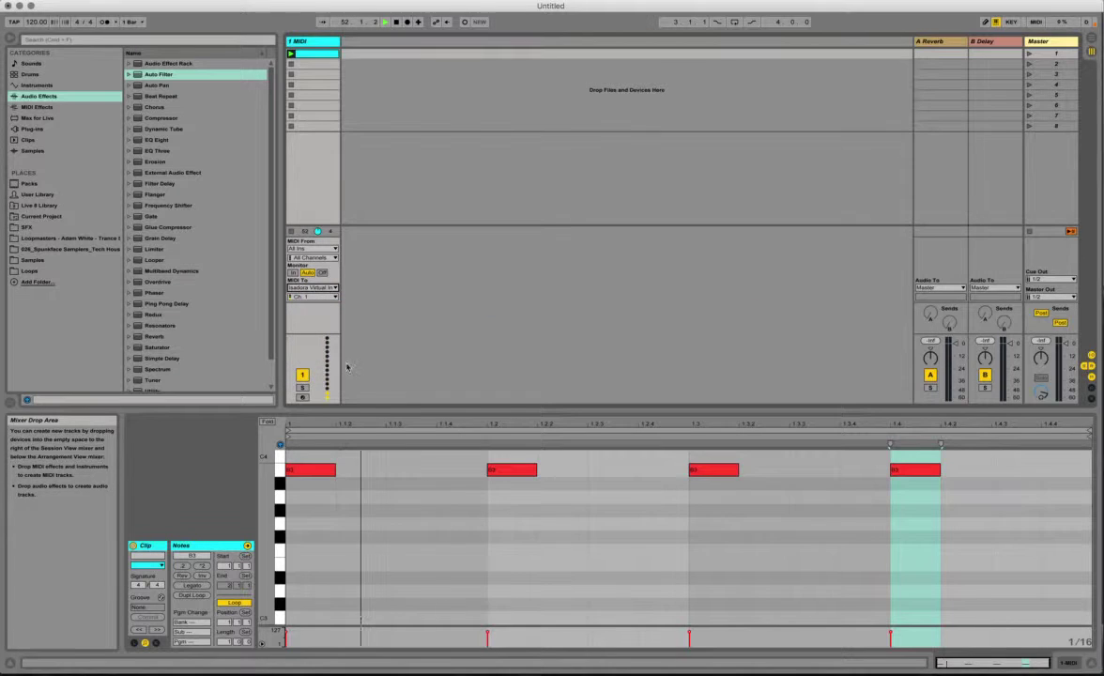
click(156, 642)
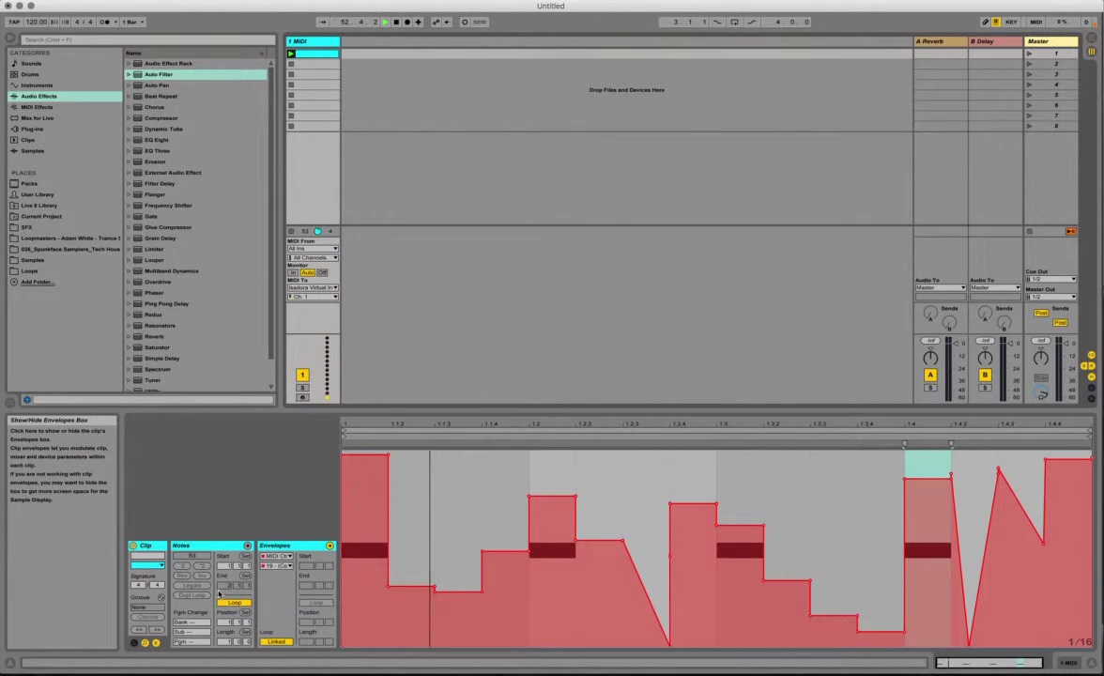
Switch to Isadora, close the Monitor window and spread the Note On Watcher and Control Watcher further apart.
key(super+Tab)
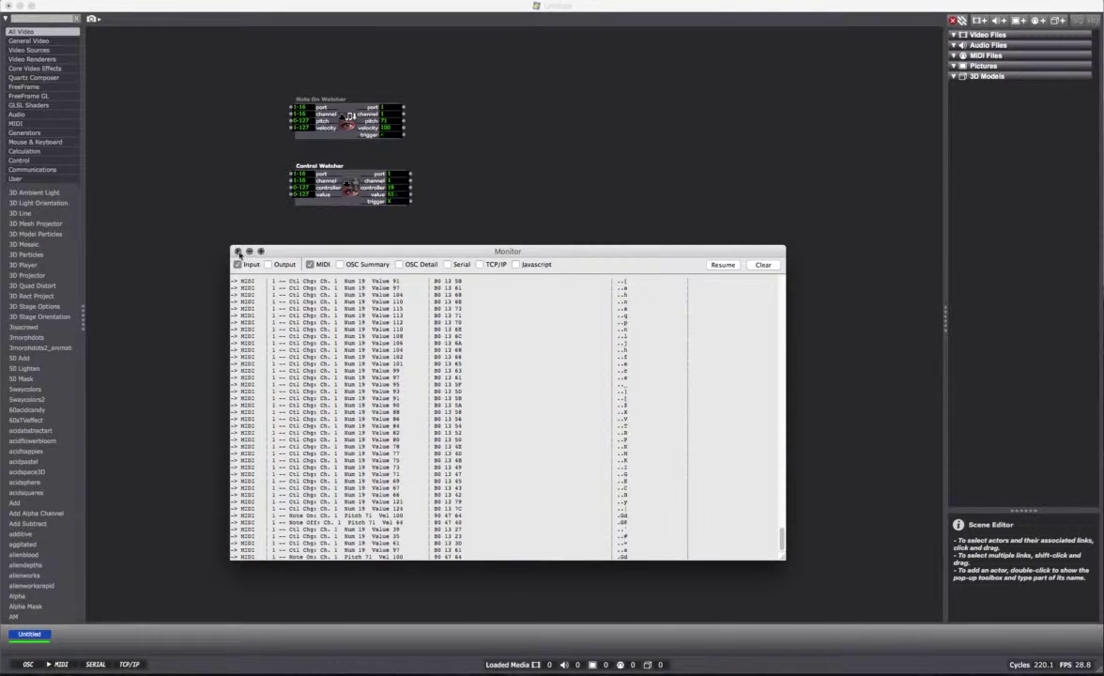
click(238, 251)
drag(341, 207, 333, 293)
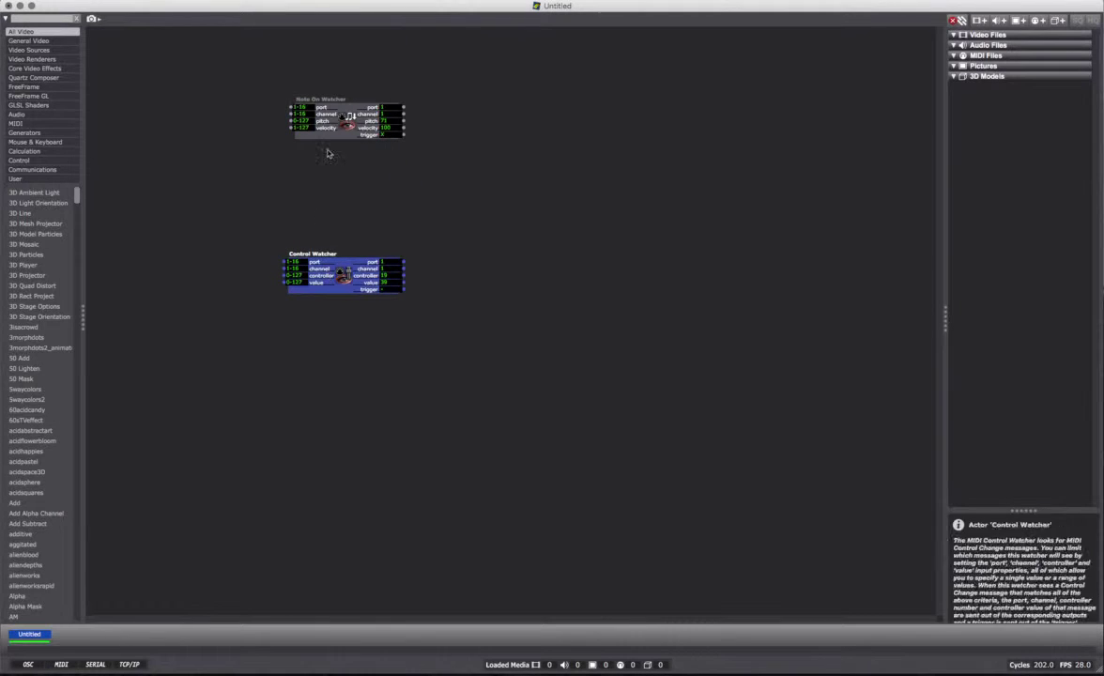
drag(386, 136, 369, 135)
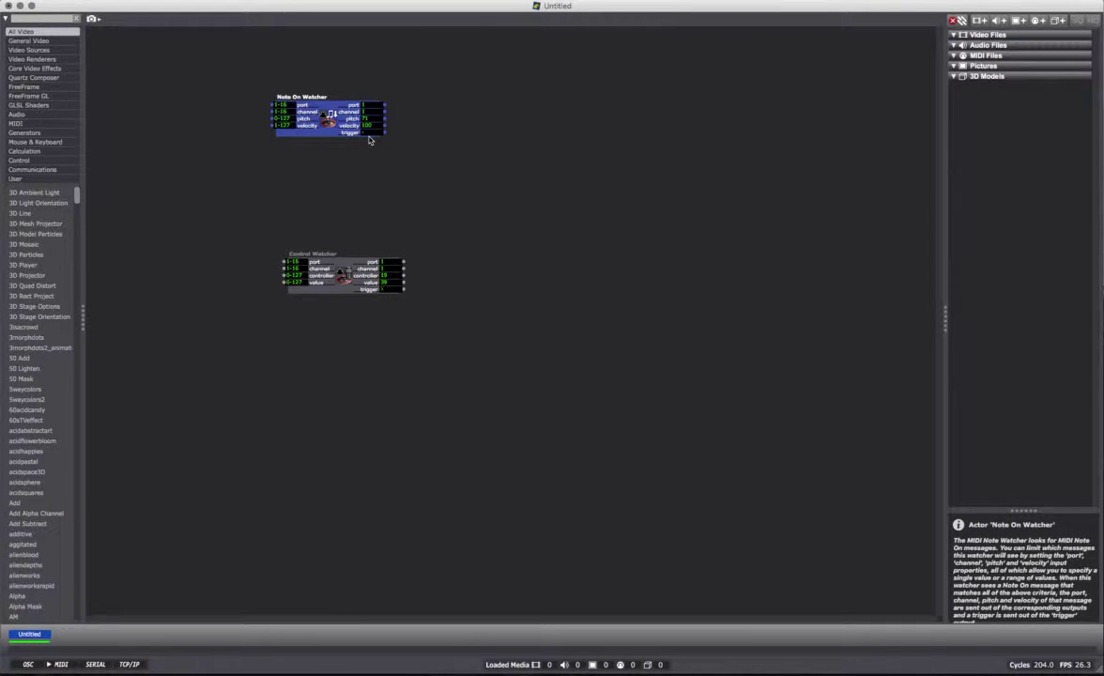
Limit the Control Watcher to port 1, channel 1 and controller 19, and position it below the Note On Watcher.
drag(340, 286, 315, 249)
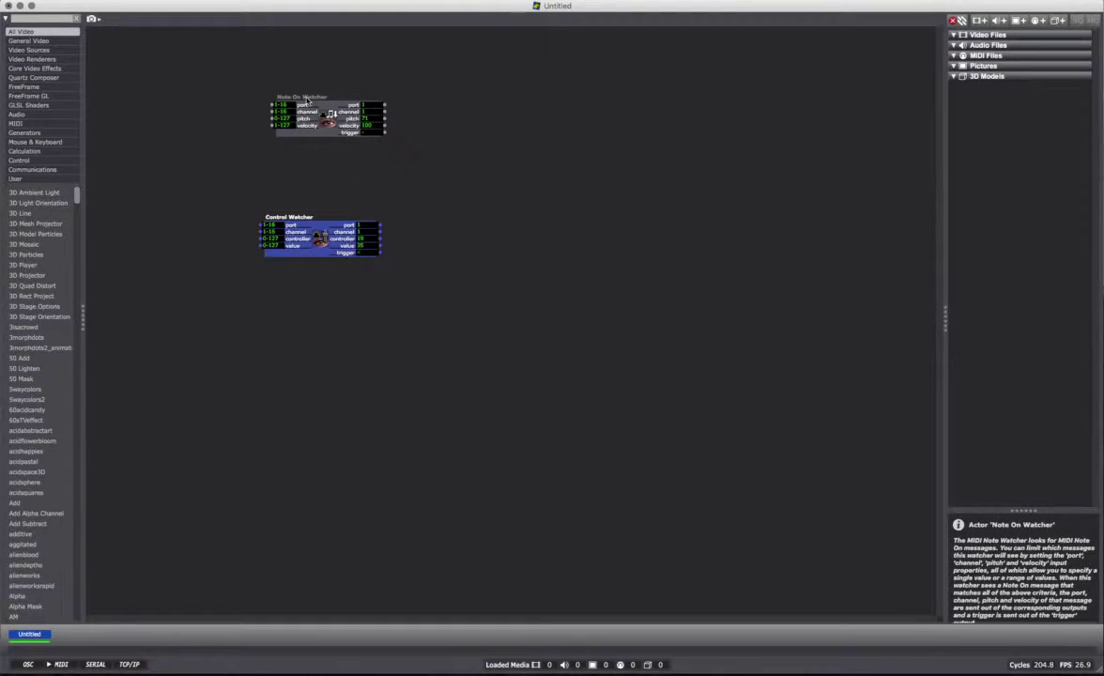
drag(285, 240, 302, 261)
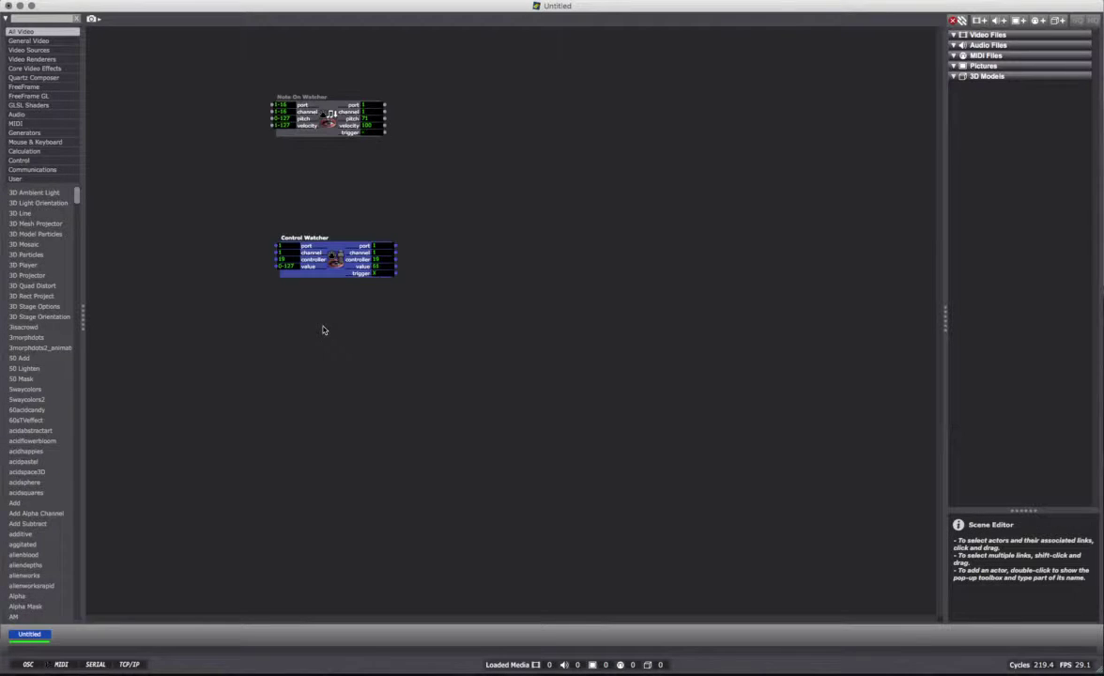
Add a second Control Watcher actor and place it directly below the first one.
double_click(298, 392)
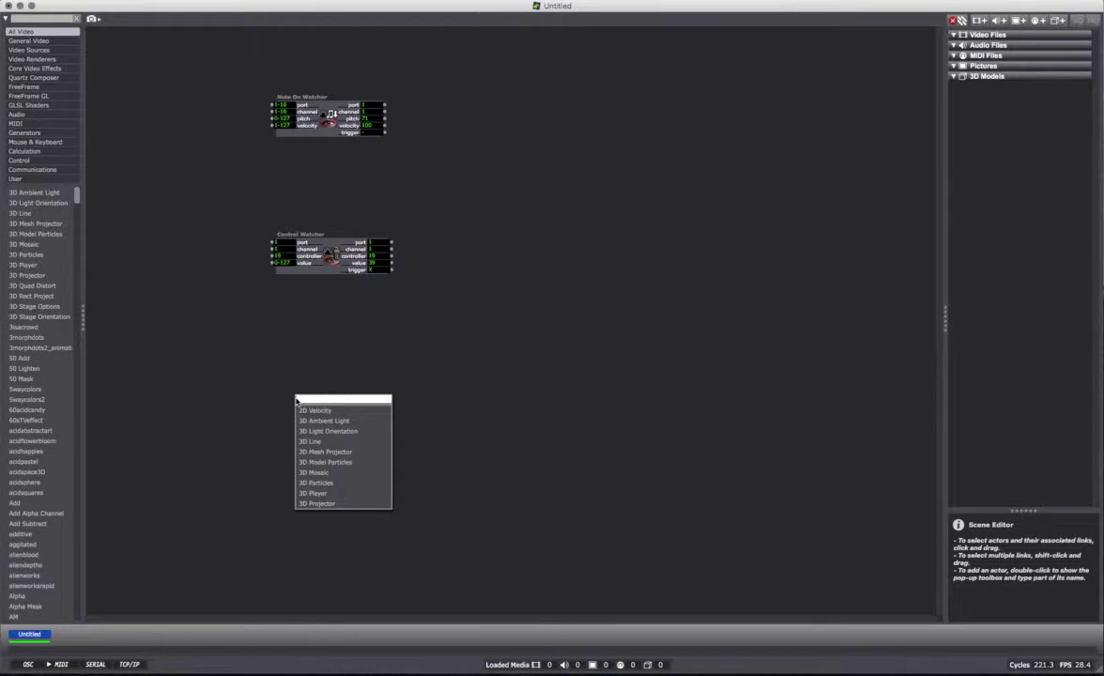
text(colntr)
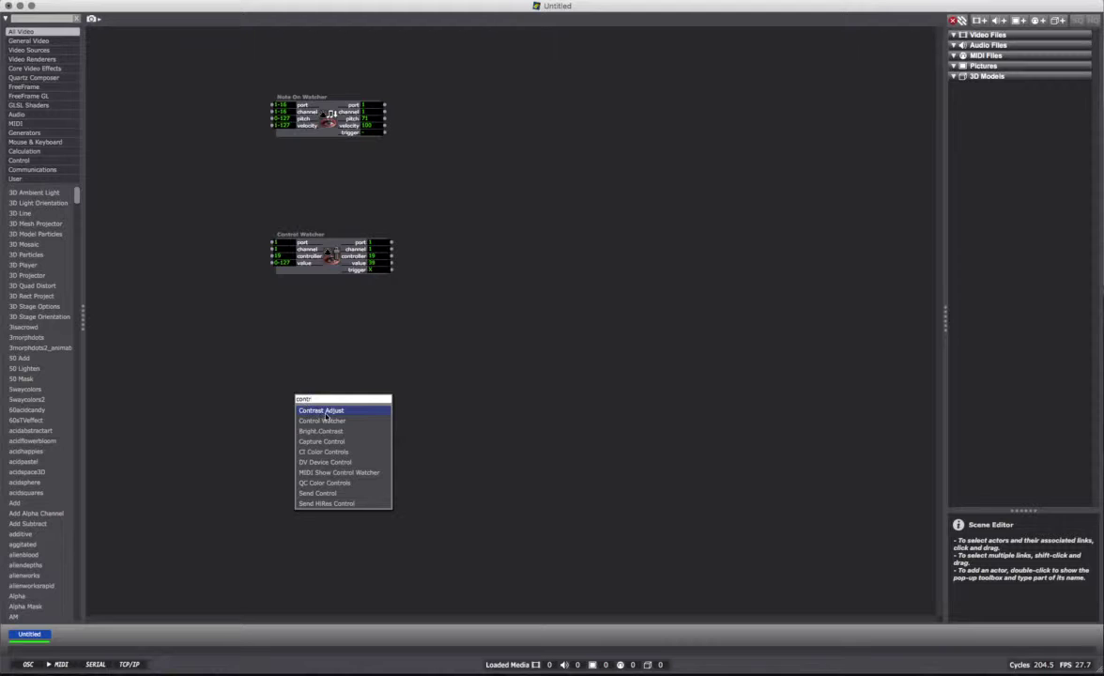
click(326, 419)
drag(337, 405, 323, 316)
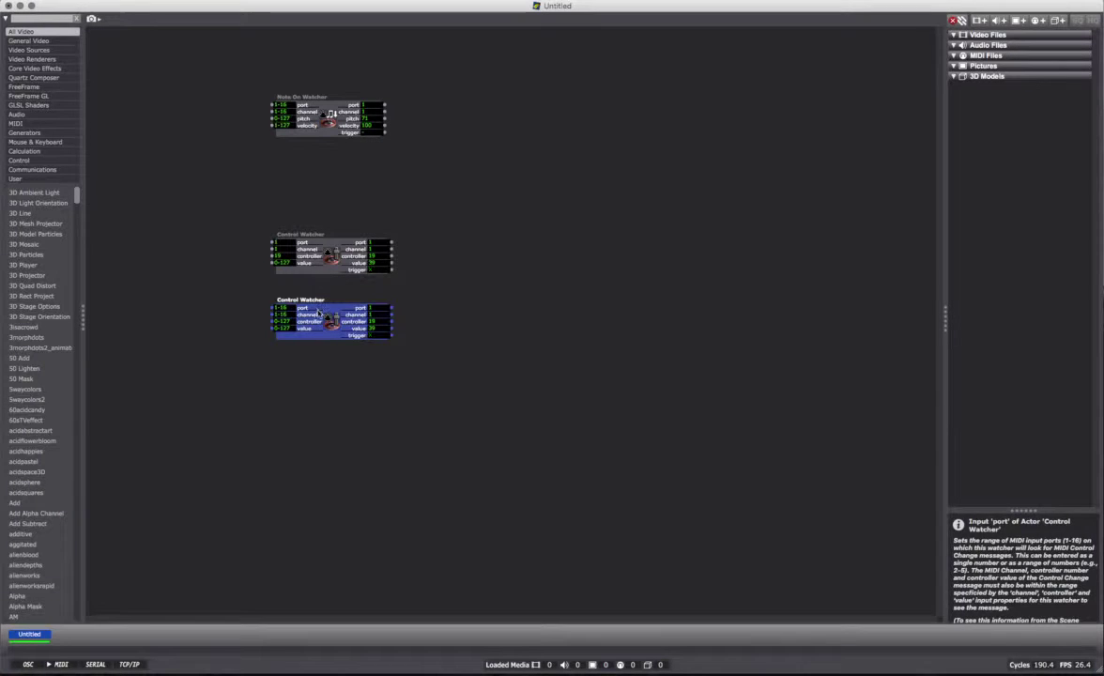
mouse_move(319, 313)
mouse_down()
mouse_move(293, 331)
mouse_move(313, 318)
mouse_up()
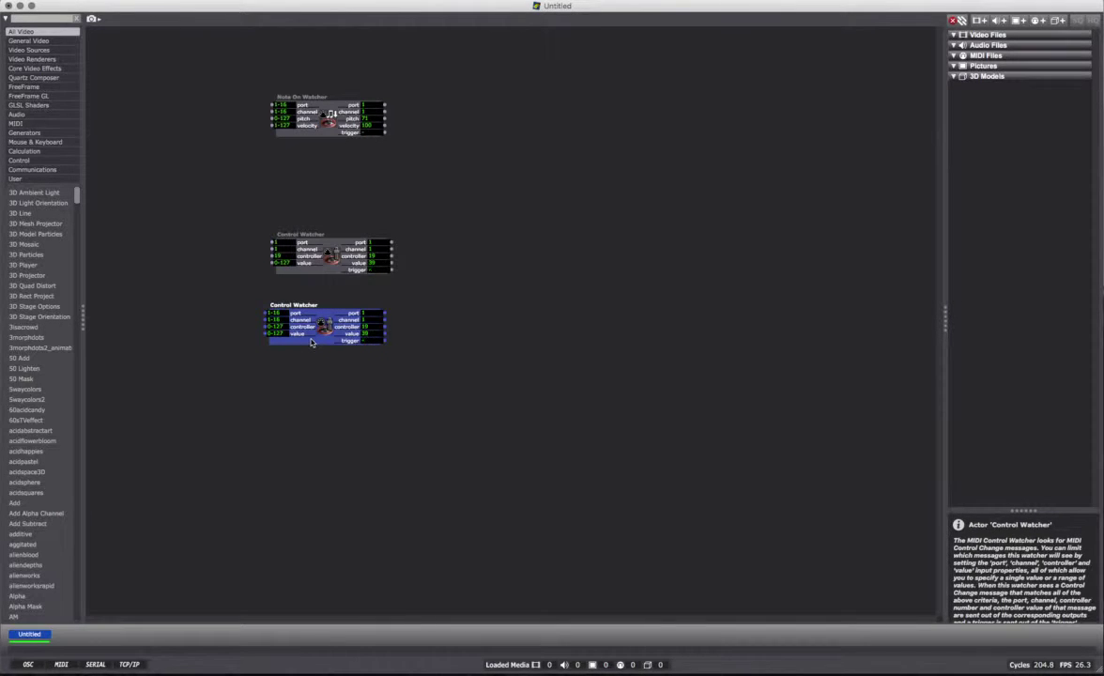
Switch to Ableton Live and draw a varying stepped envelope for MIDI controller 50 across the clip, then return to the note view.
key(super+Tab)
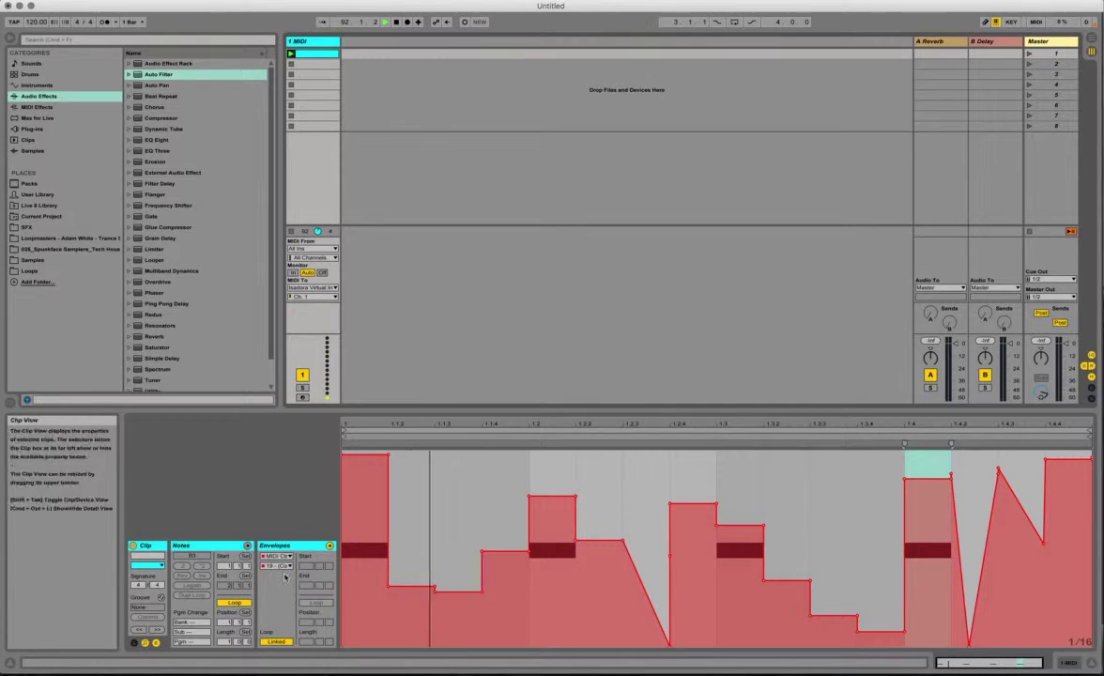
click(279, 565)
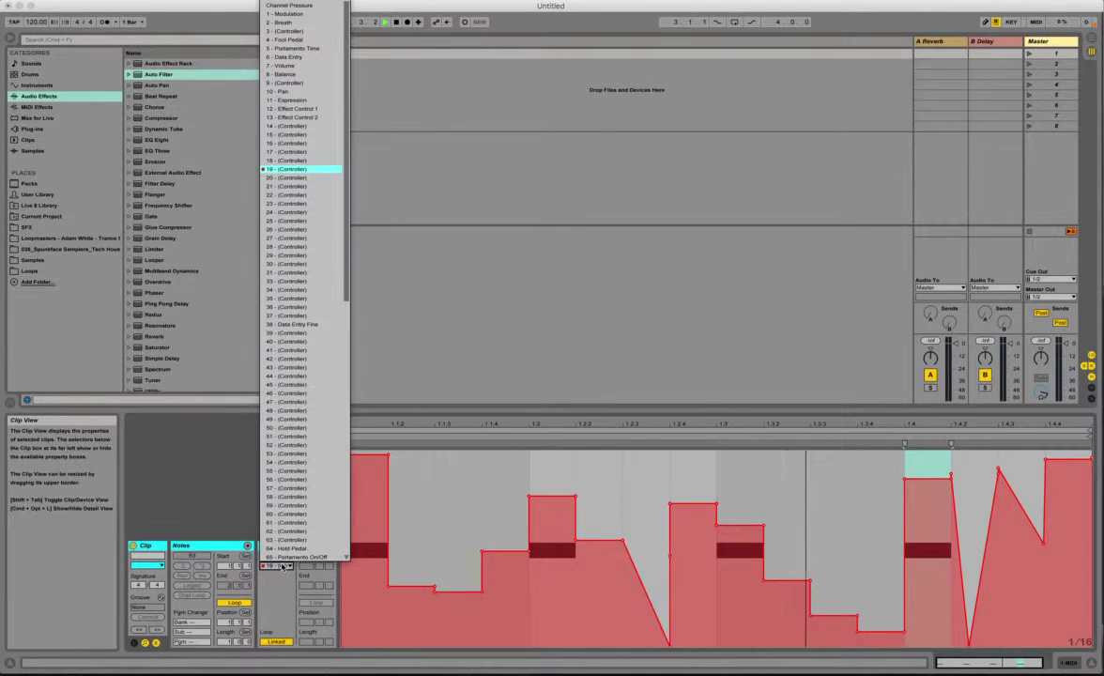
click(292, 430)
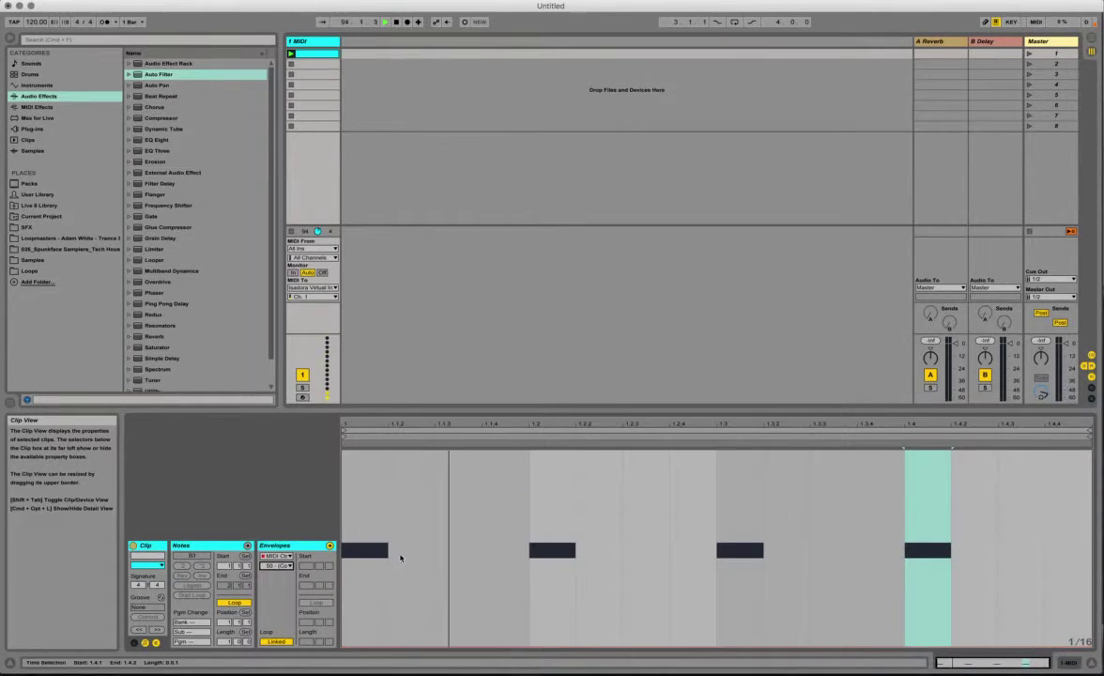
mouse_move(393, 560)
mouse_down()
mouse_move(478, 533)
mouse_move(690, 576)
mouse_move(1091, 538)
mouse_up()
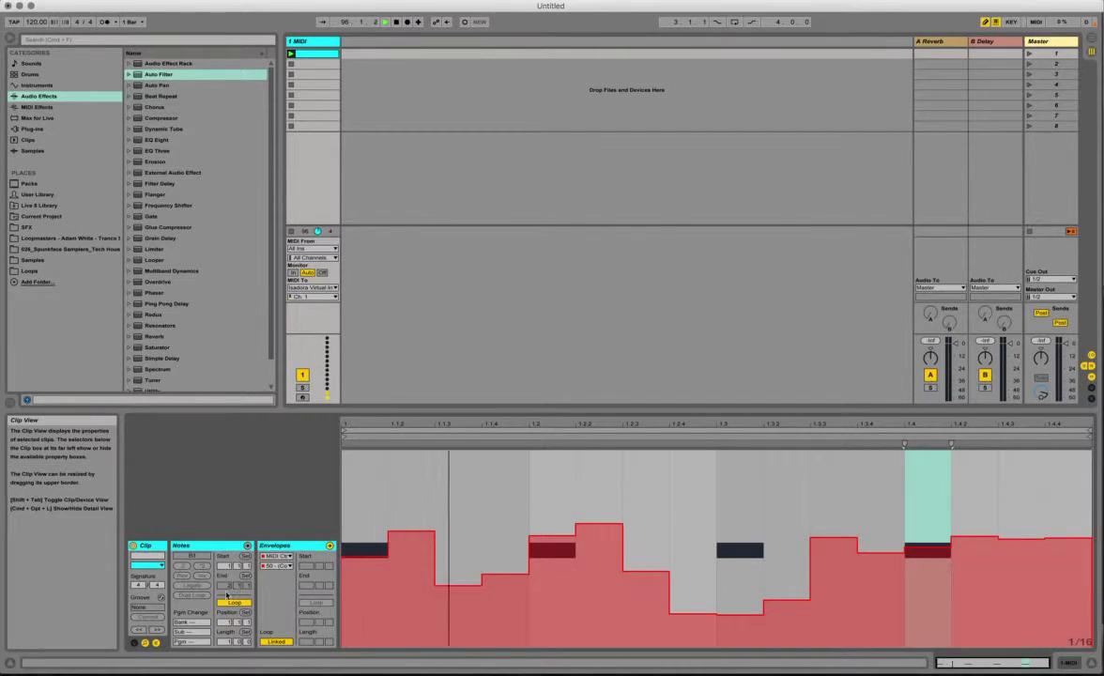
click(155, 644)
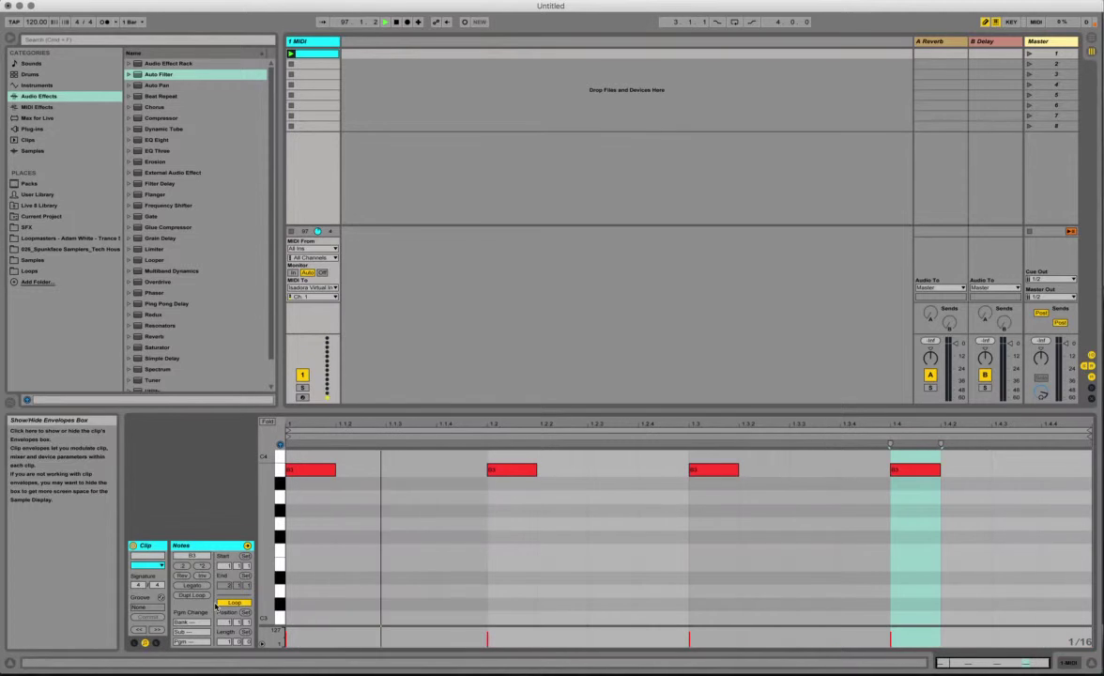
Switch to Isadora and move the two Control Watchers further apart, with the controller 19 watcher above.
key(super+Tab)
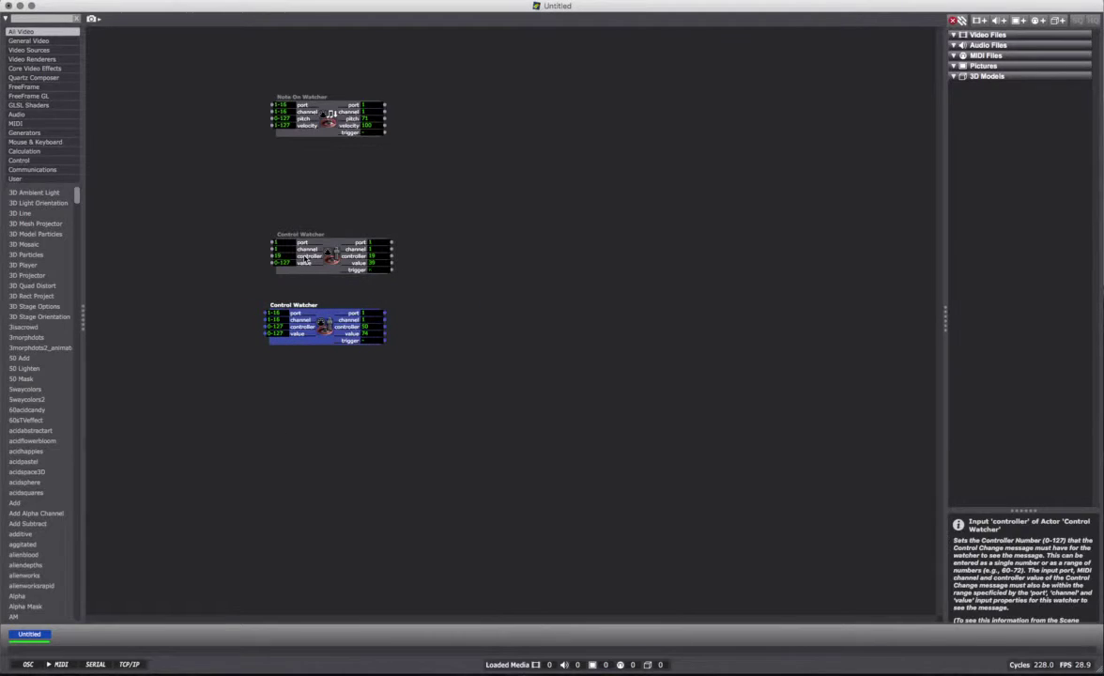
drag(310, 343, 330, 357)
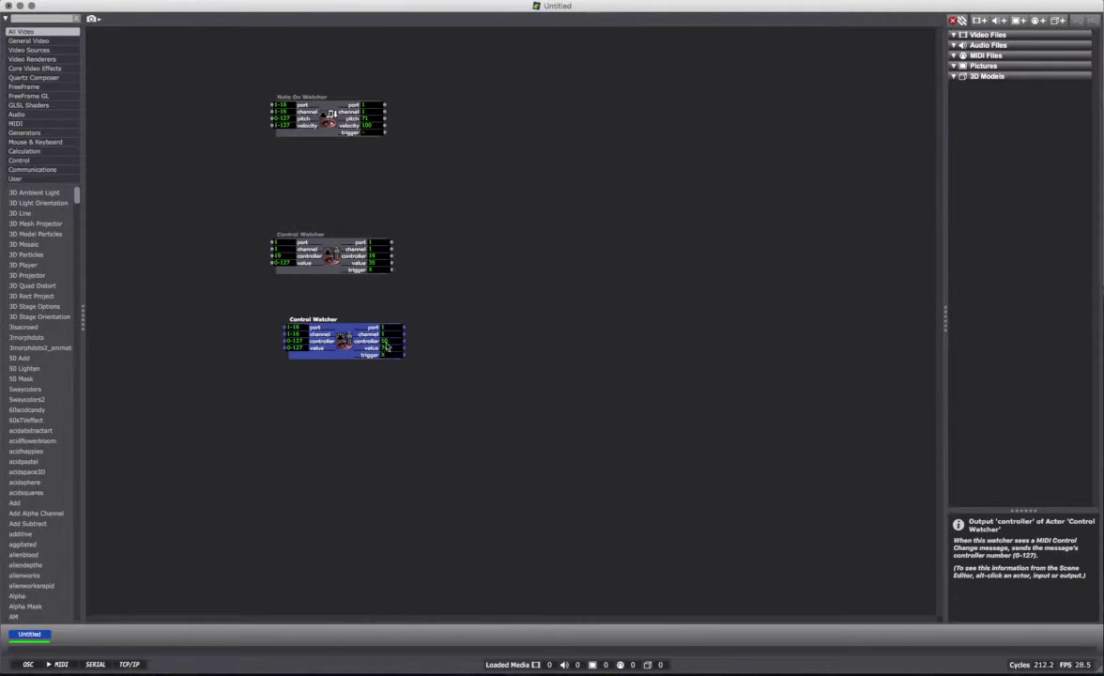
drag(285, 261, 295, 244)
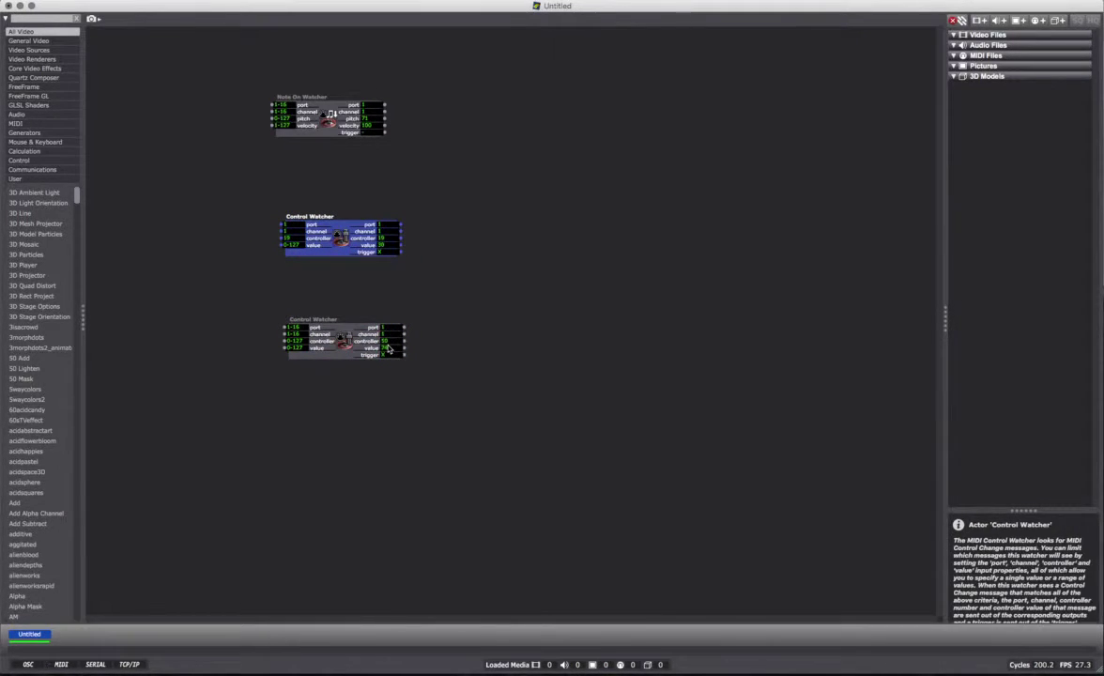
Limit the lower Control Watcher to port 1, channel 1 and controller 50, and move the controller 19 watcher closer above it.
mouse_move(388, 350)
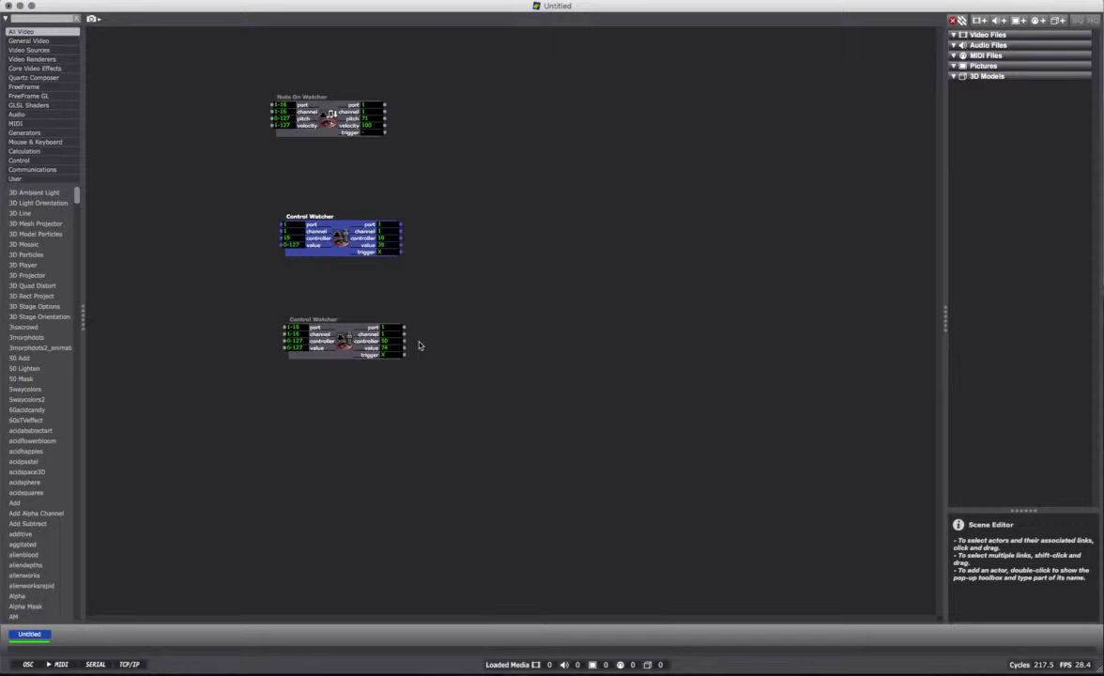
drag(347, 357, 344, 360)
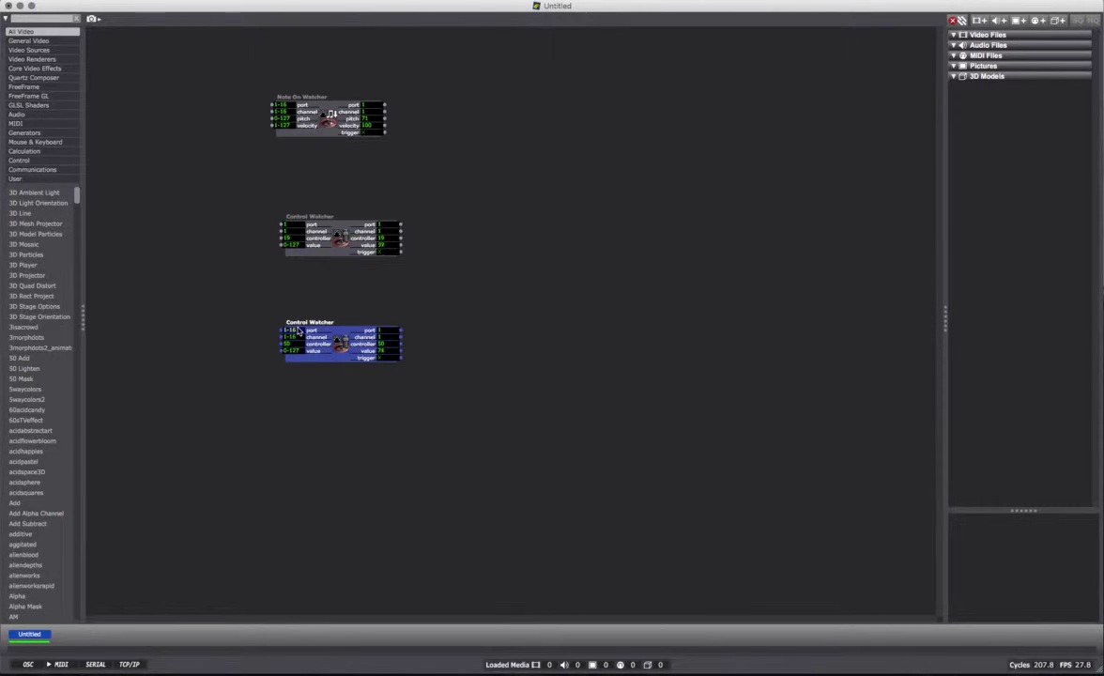
click(358, 377)
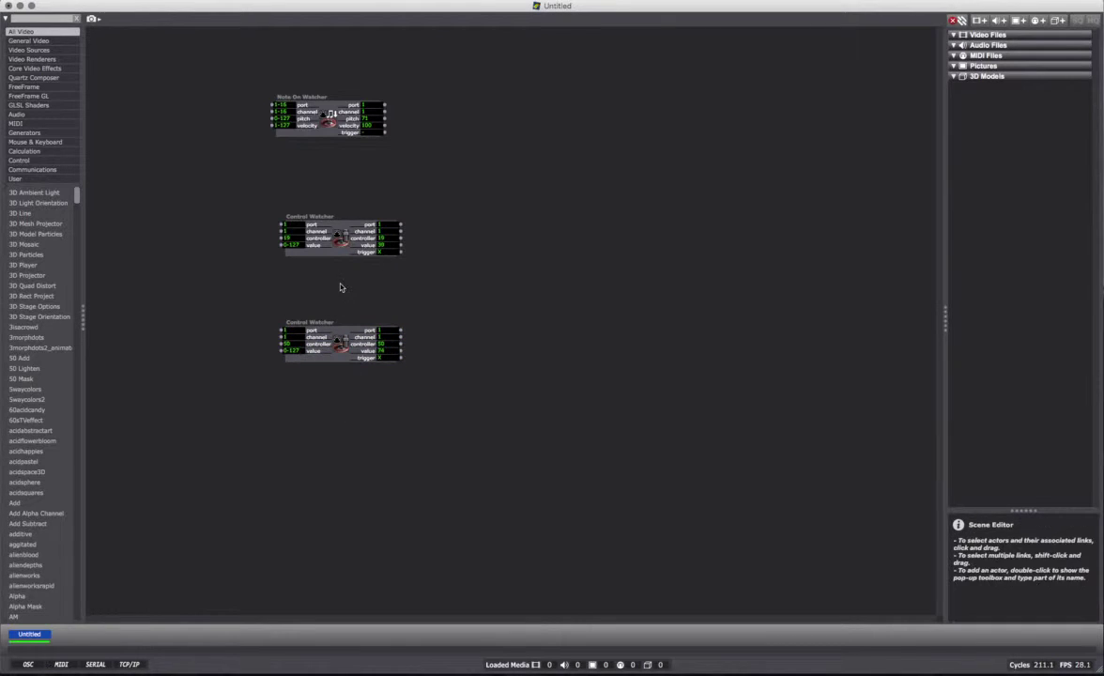
drag(330, 251, 330, 290)
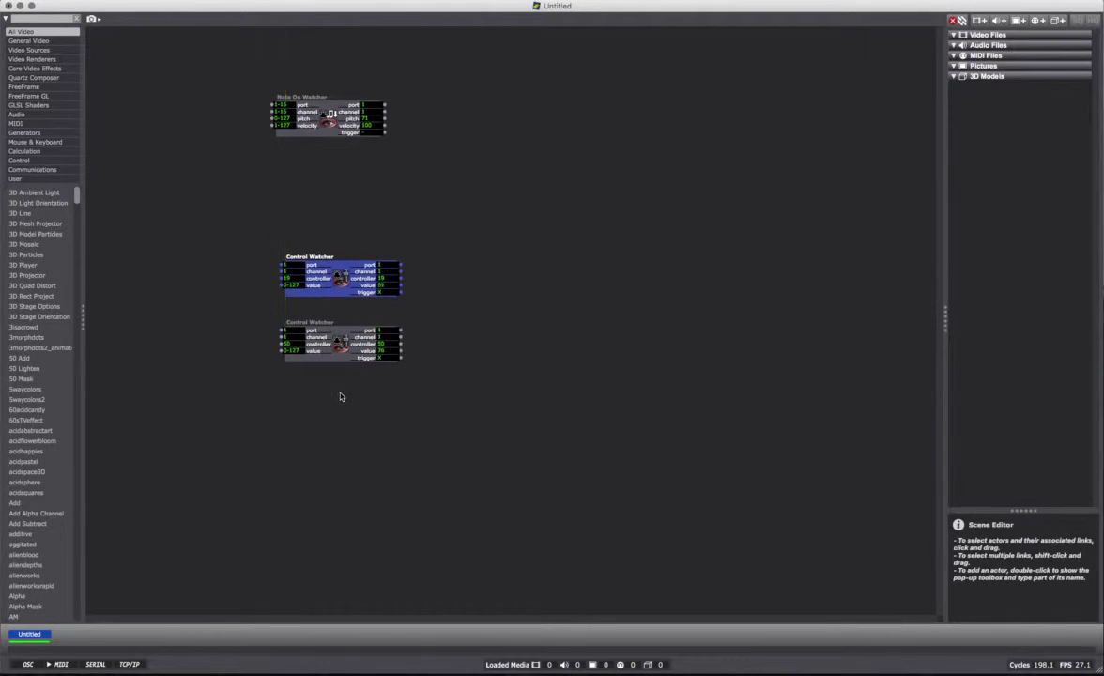
click(328, 357)
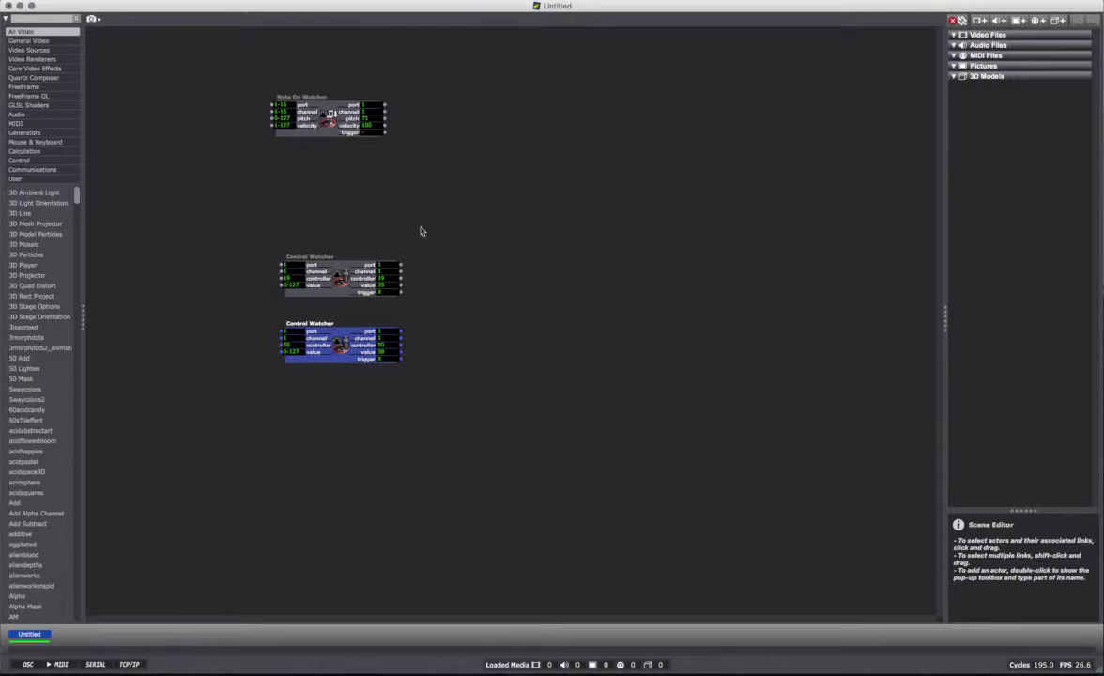
Switch to Ableton Live to check the MIDI track's output channel, and return to Isadora.
key(super+Tab)
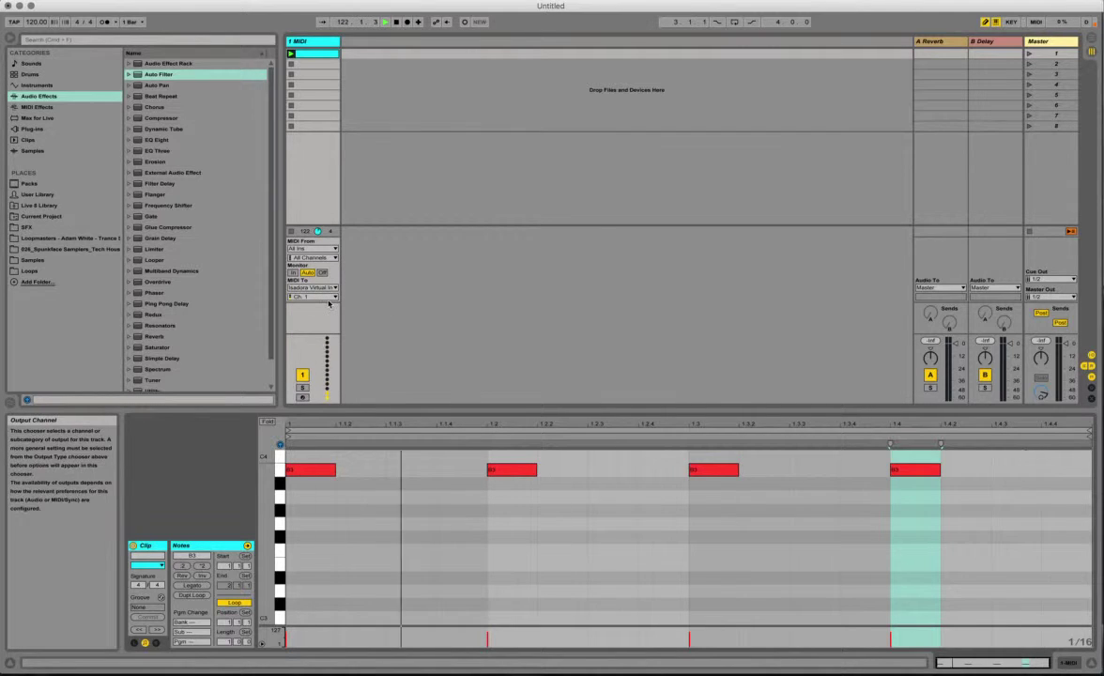
key(super+Tab)
click(346, 313)
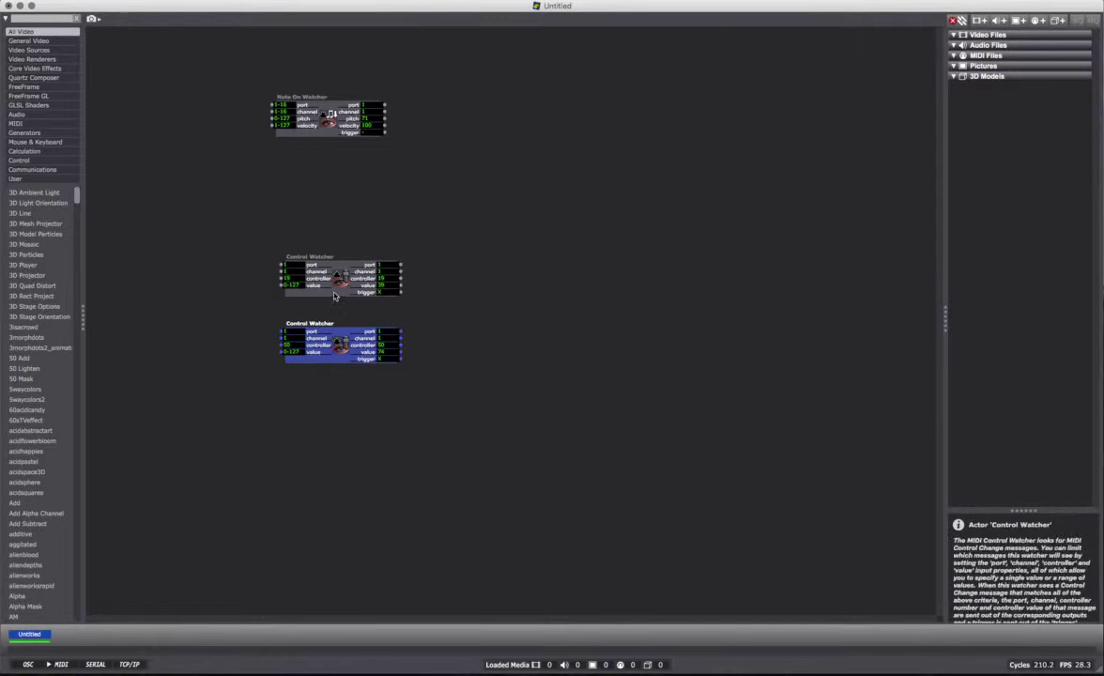
Move both Control Watchers slightly lower and roughly align the Note On Watcher above them.
drag(308, 272, 310, 280)
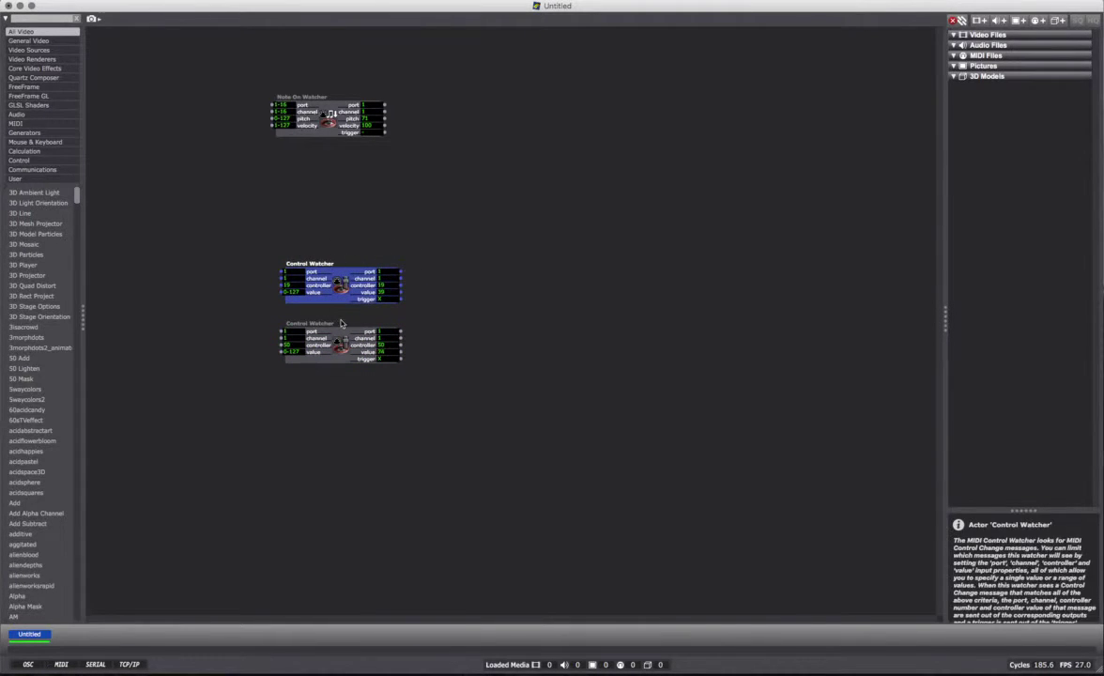
drag(316, 333, 319, 338)
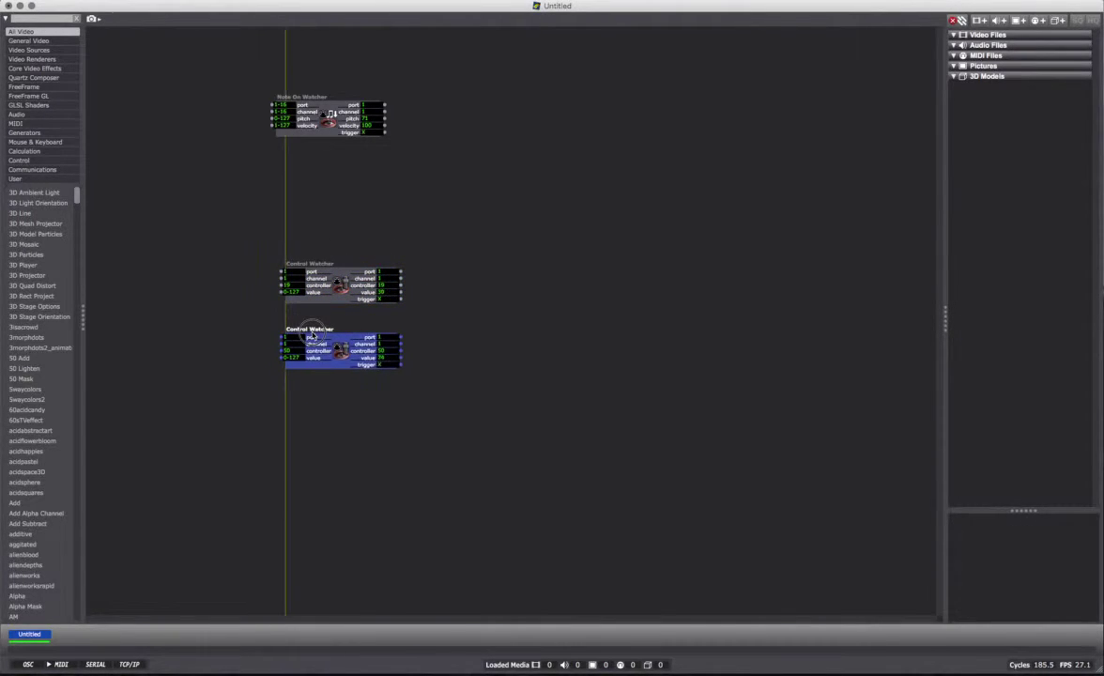
drag(307, 100, 329, 106)
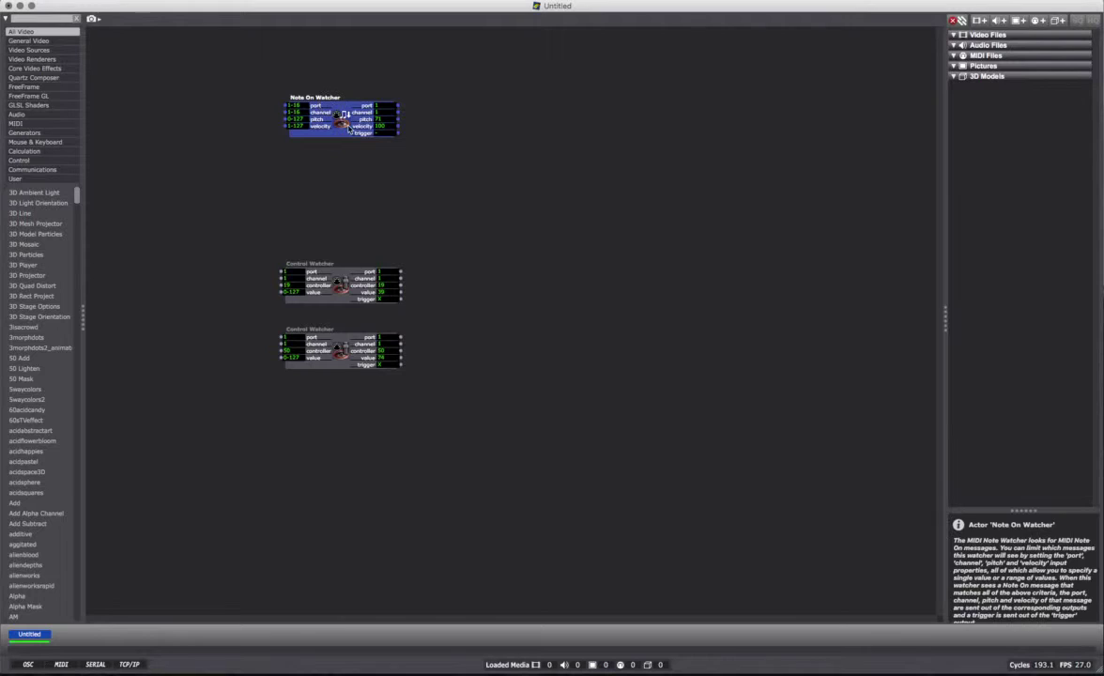
Add a Tap Tempo actor beside the Note On Watcher, link the watcher's trigger output to trig in, and set average to 4.
double_click(419, 184)
text(tal)
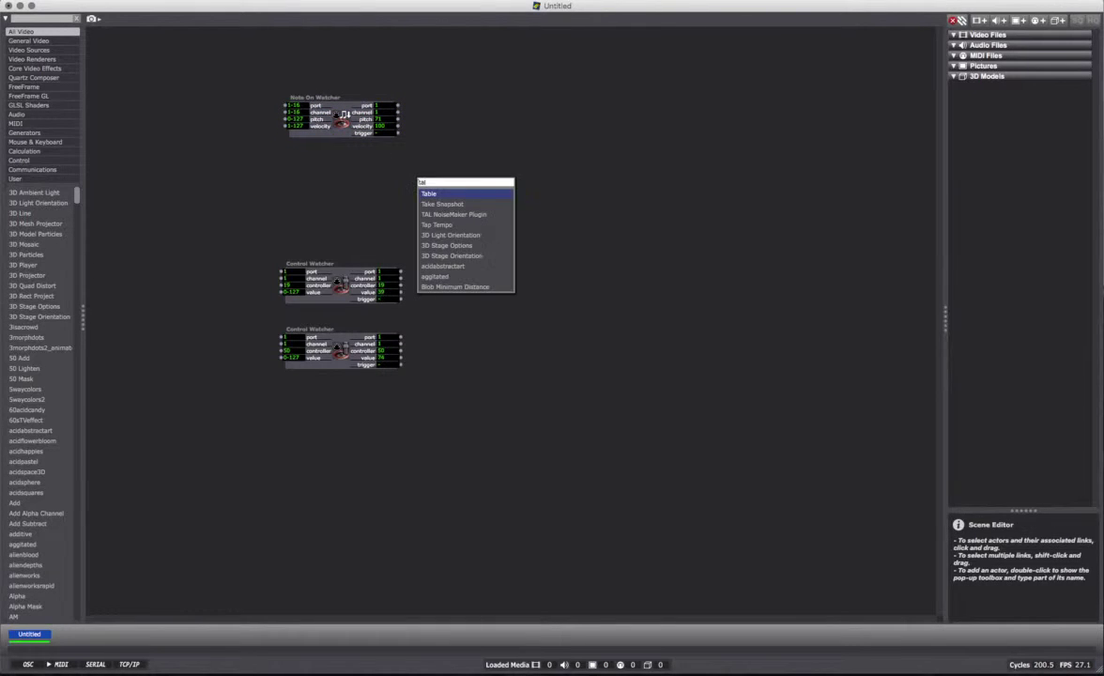
text(pt)
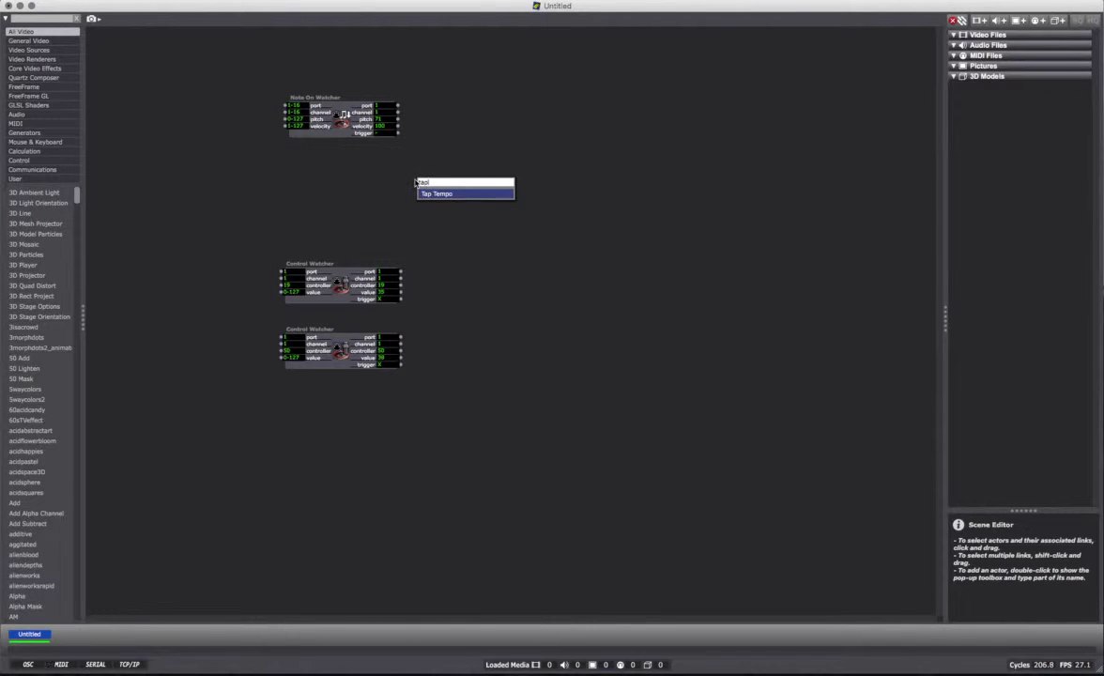
key(Return)
drag(441, 174, 482, 139)
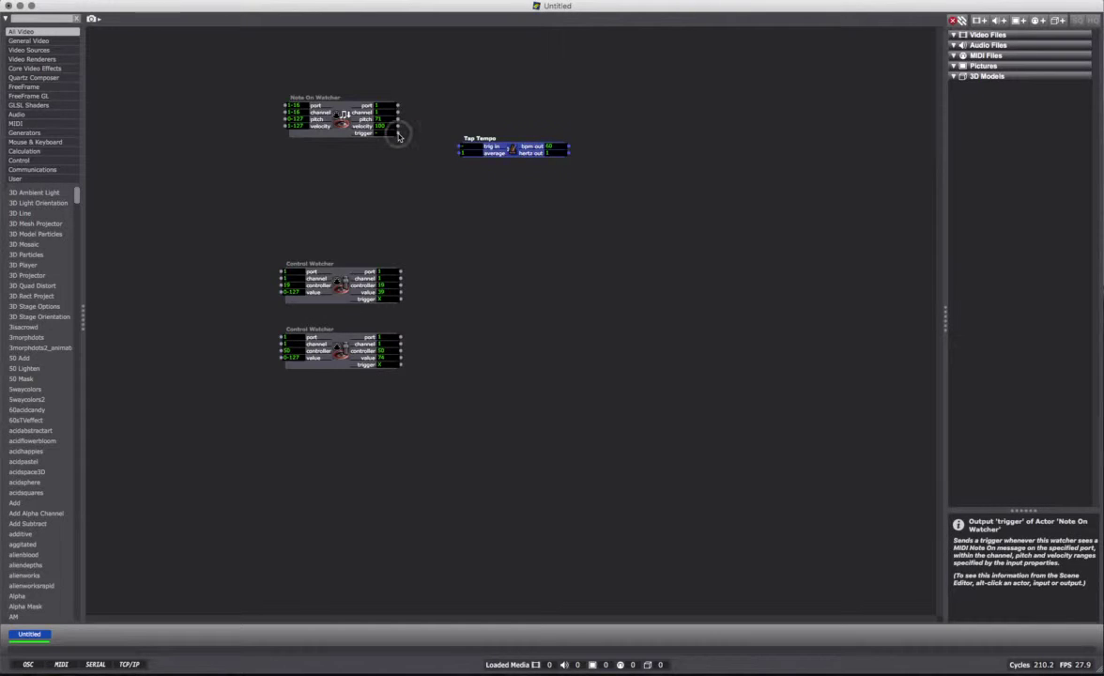
drag(398, 136, 460, 146)
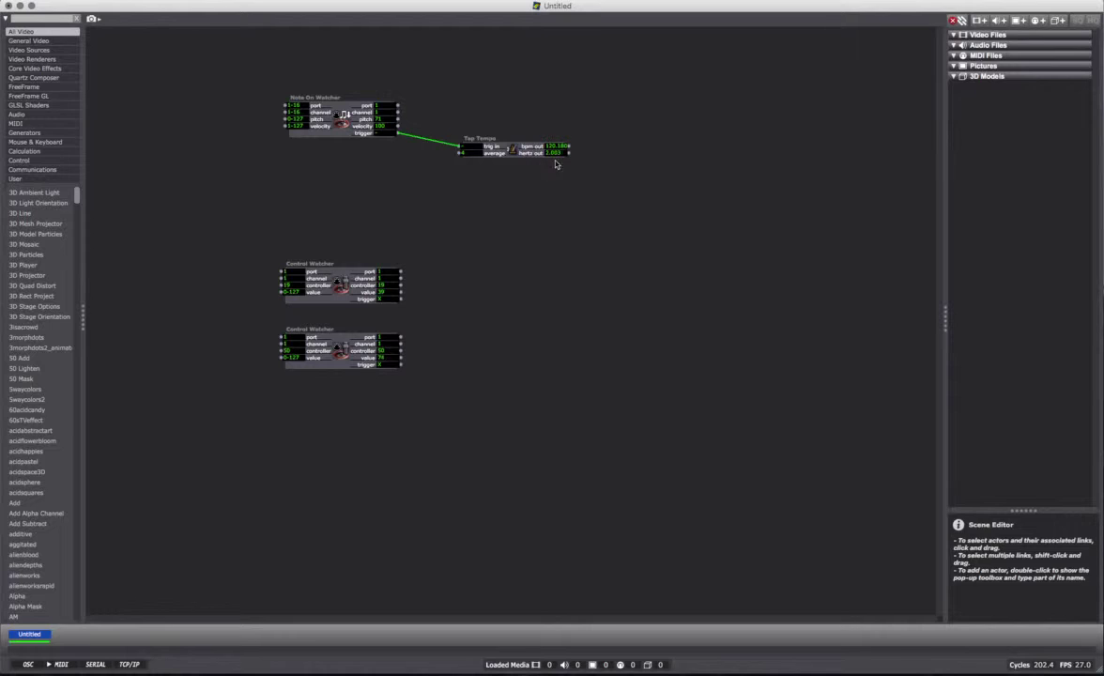
Switch to Ableton Live to set the song tempo to 160, and back in Isadora move the Tap Tempo actor closer to the Note On Watcher.
mouse_move(558, 153)
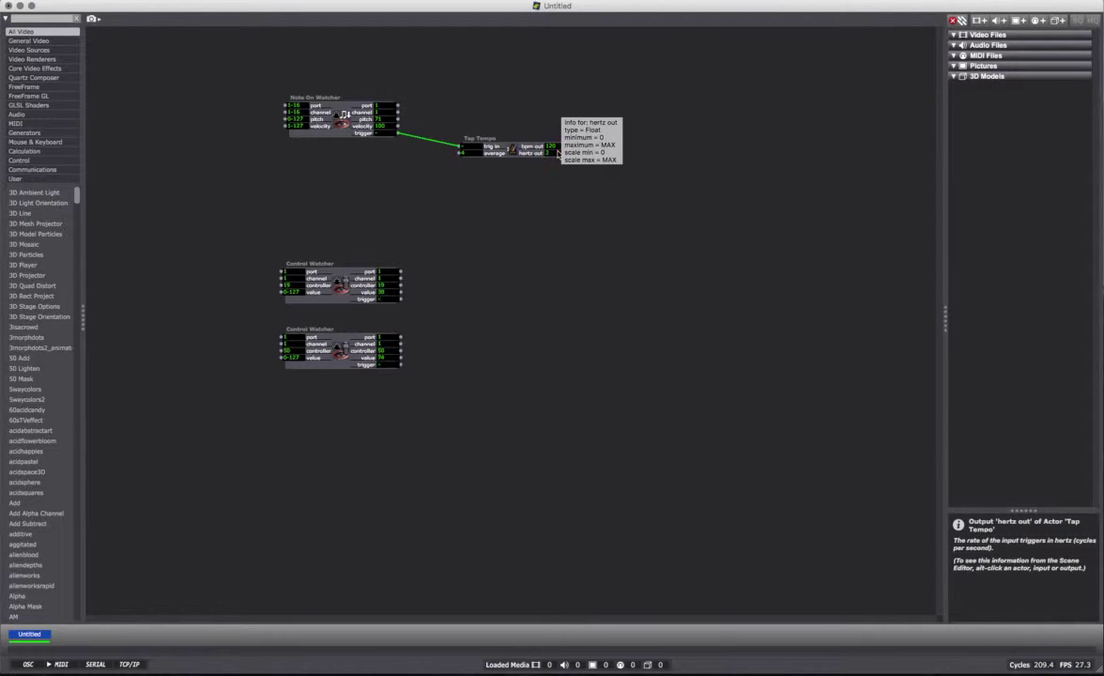
key(super+Tab)
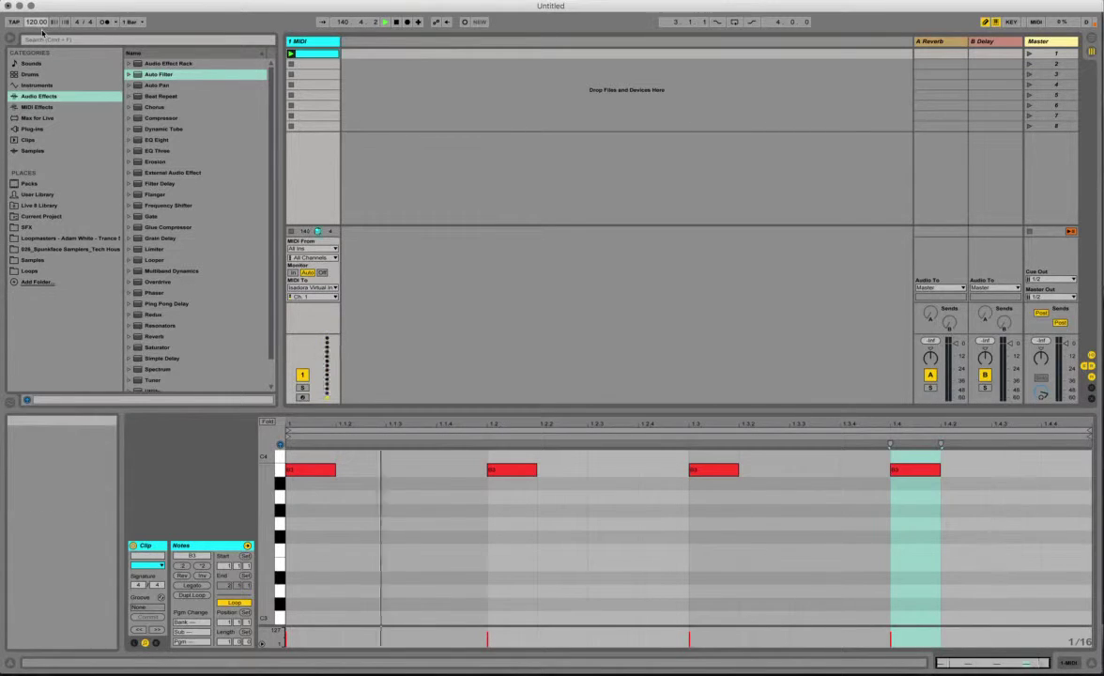
text(160)
key(Return)
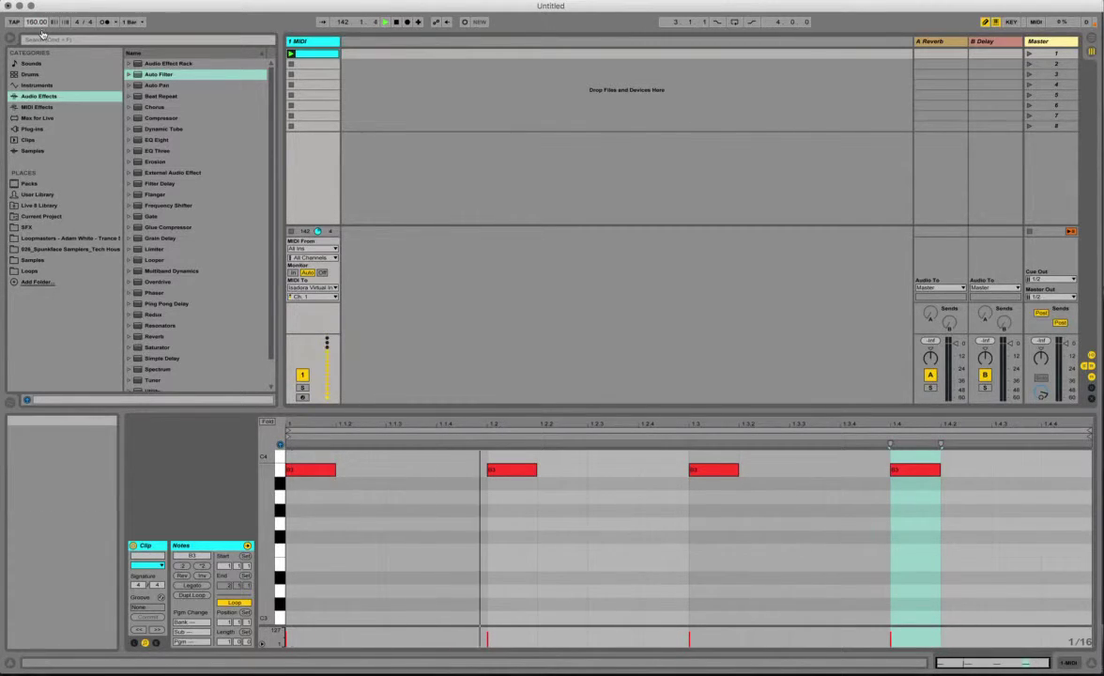
key(super+Tab)
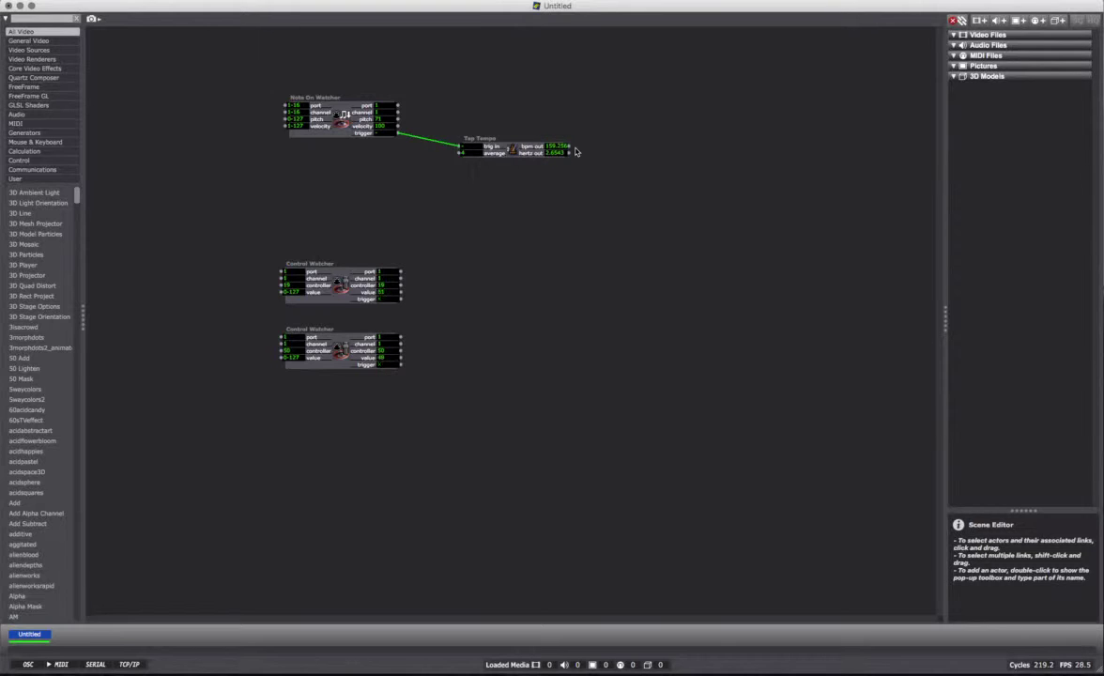
drag(511, 149, 485, 129)
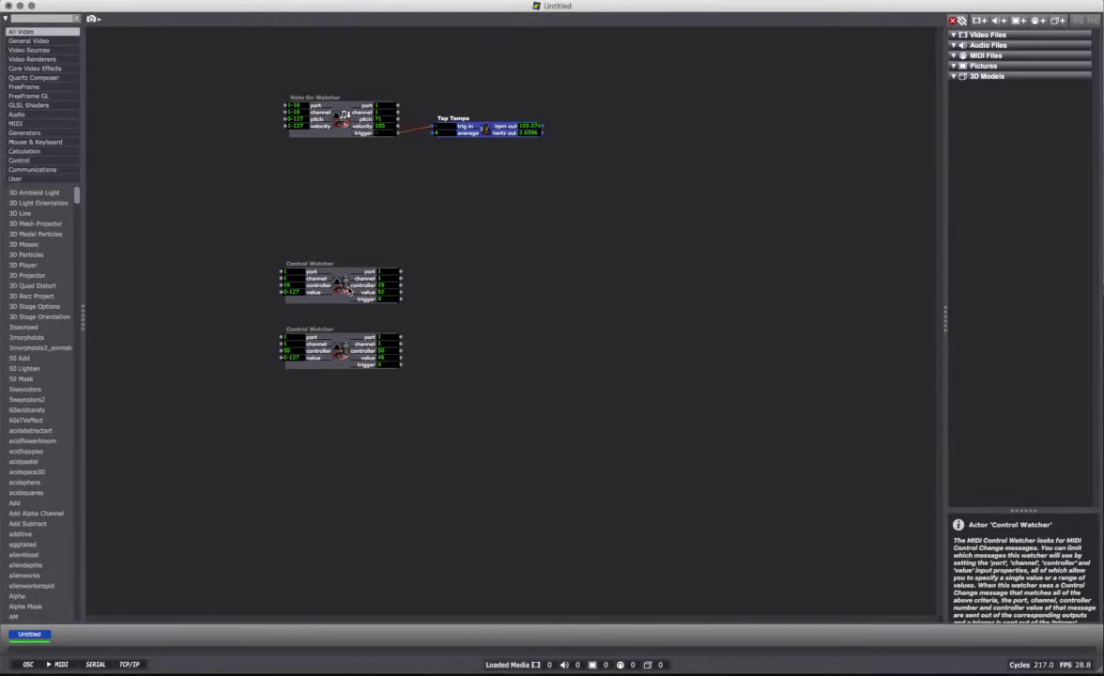
Switch to Ableton Live to view the clip's controller envelope, and return to Isadora.
key(super+Tab)
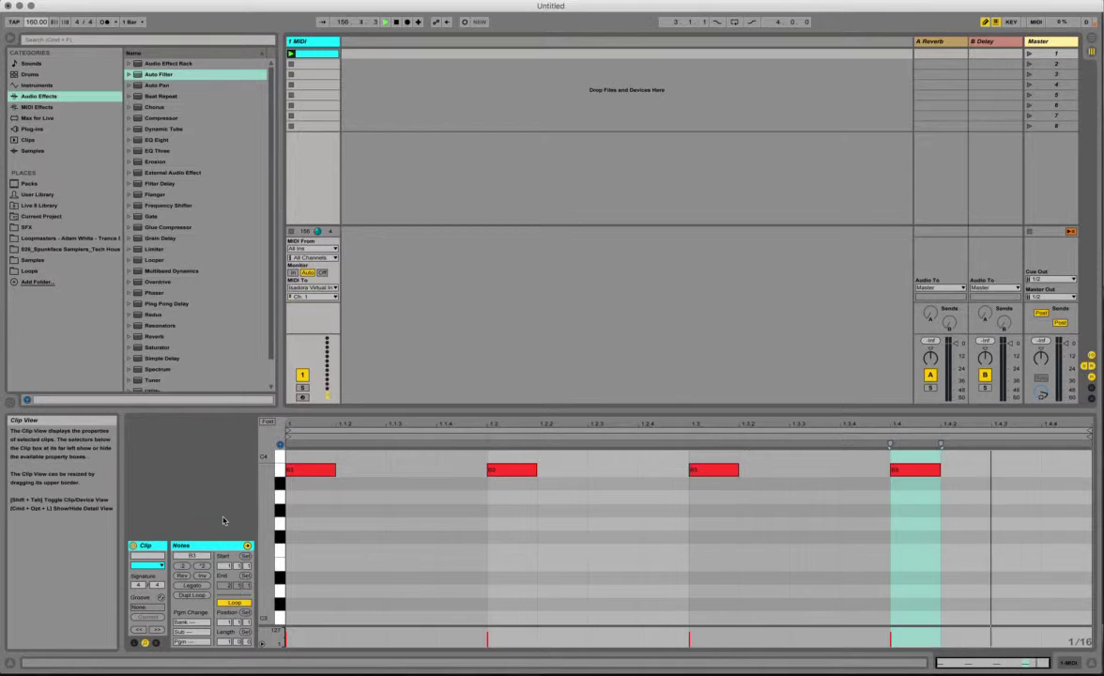
click(156, 643)
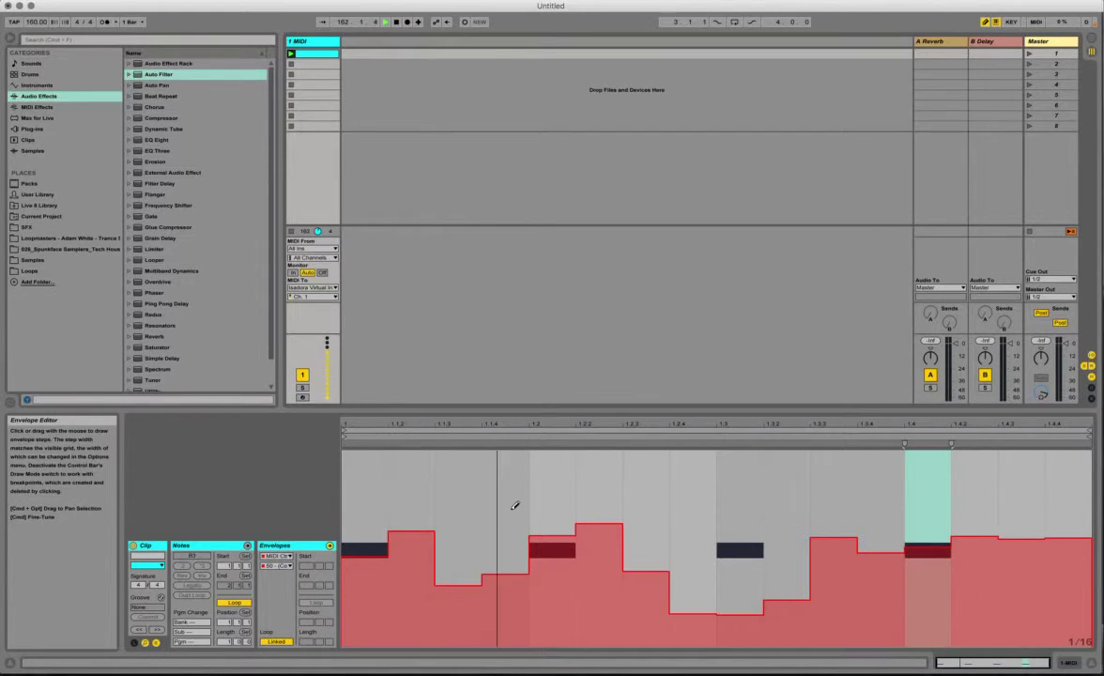
key(super+Tab)
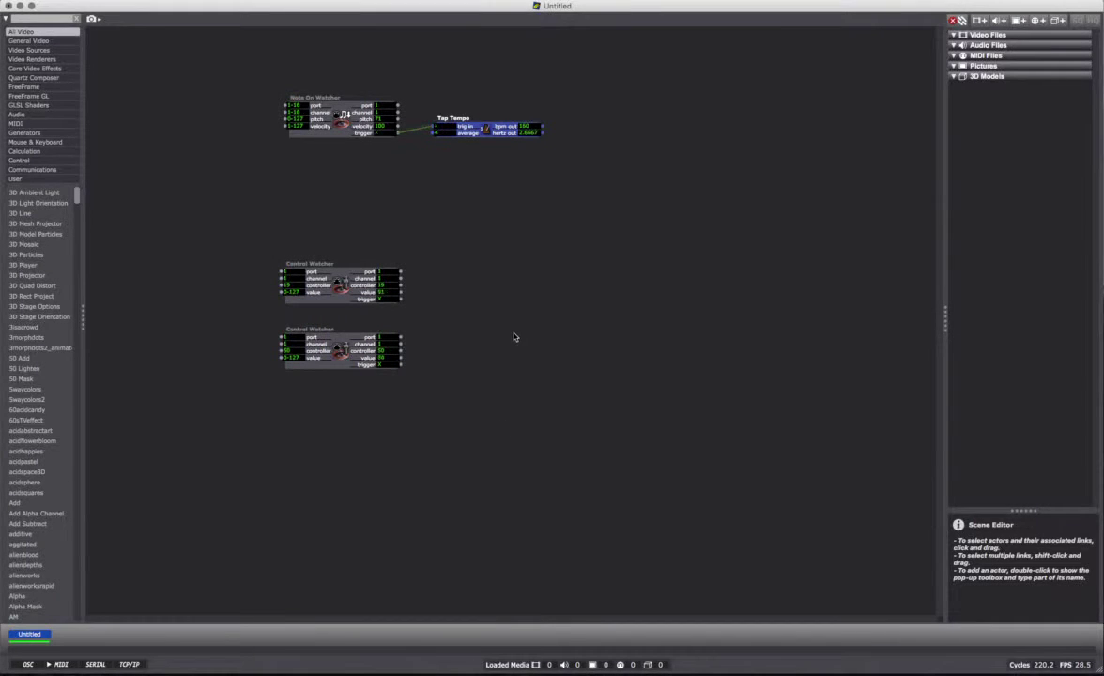
Search for a colour actor from the empty area beside the Control Watchers, and clear the search text.
double_click(513, 332)
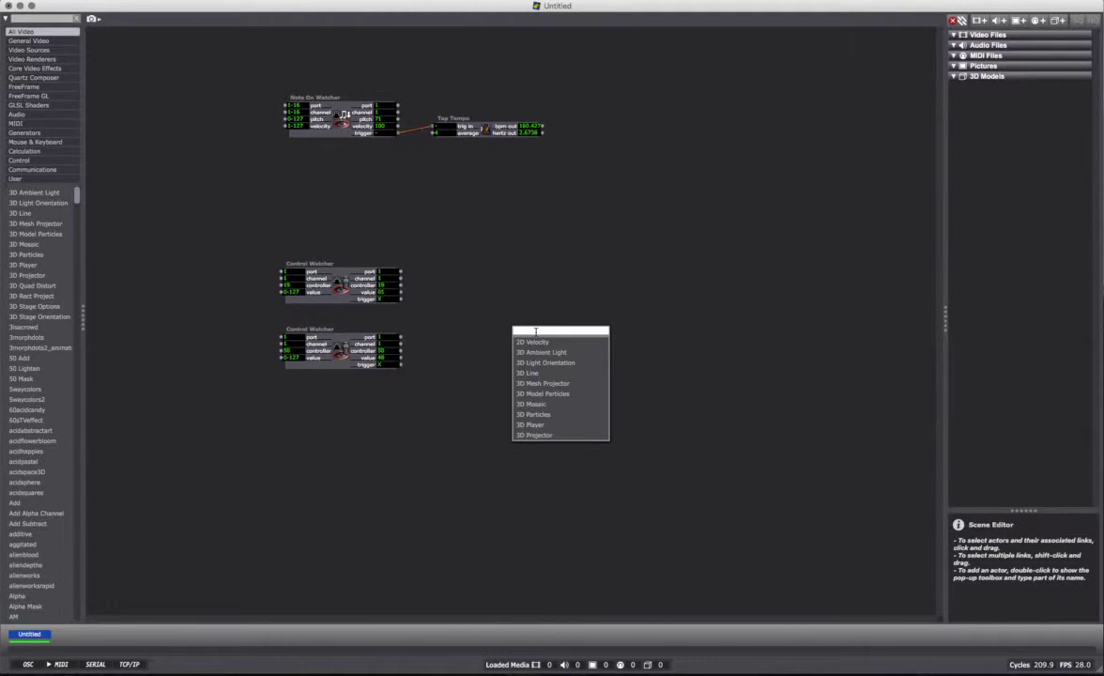
text(colo)
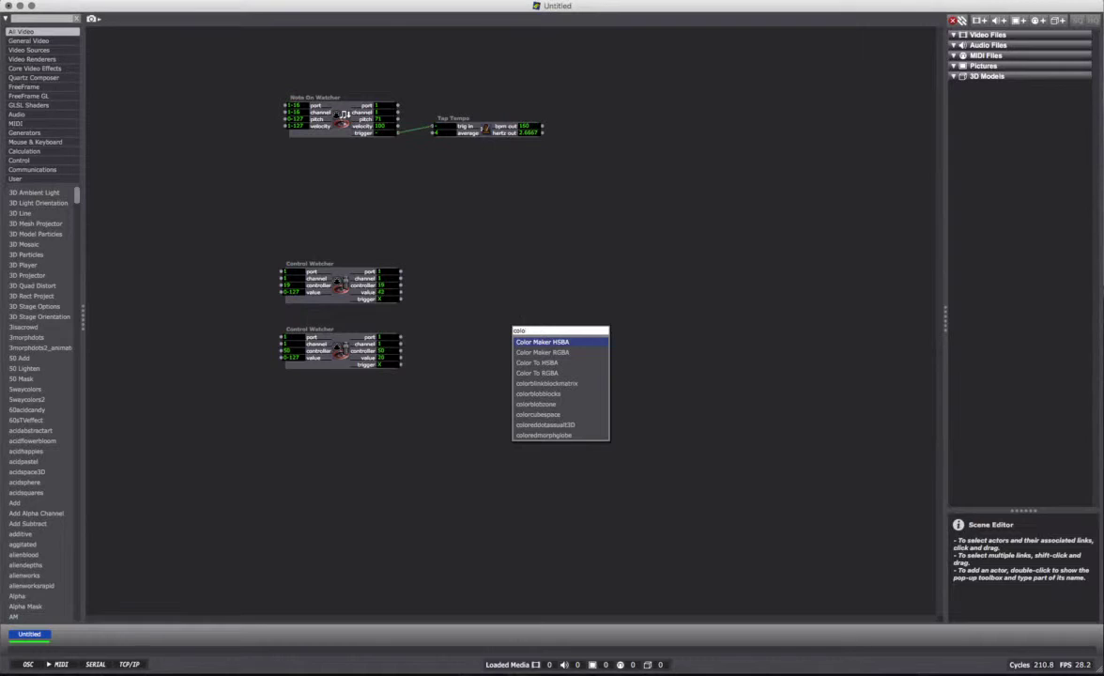
text(ur)
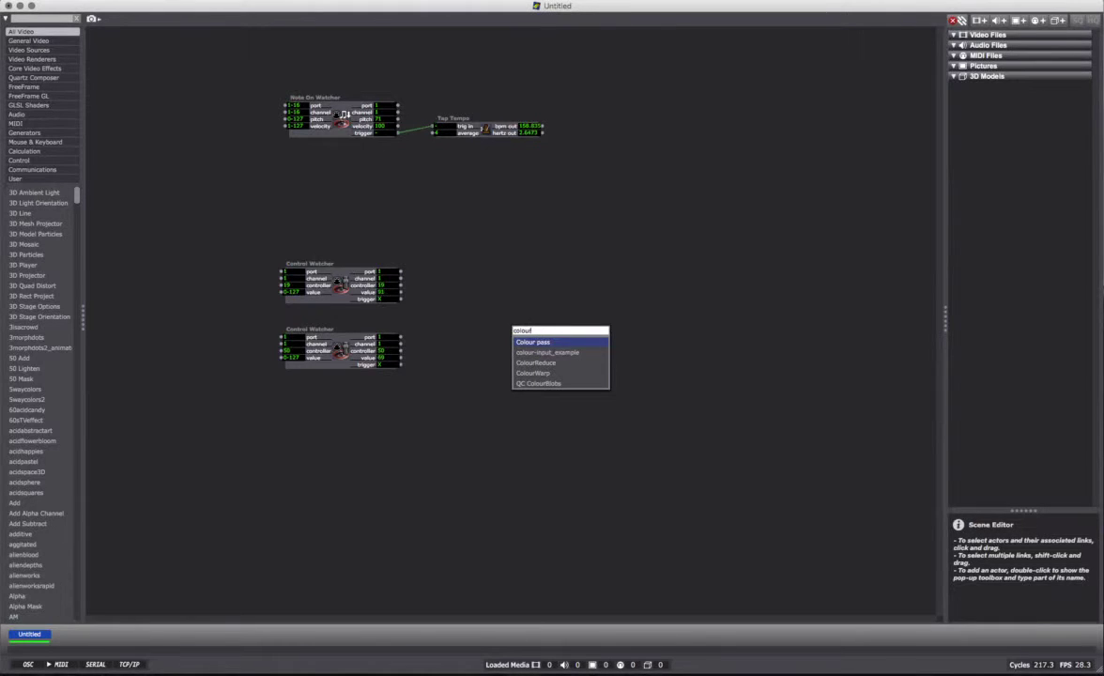
key(BackSpace)
key(BackSpace)
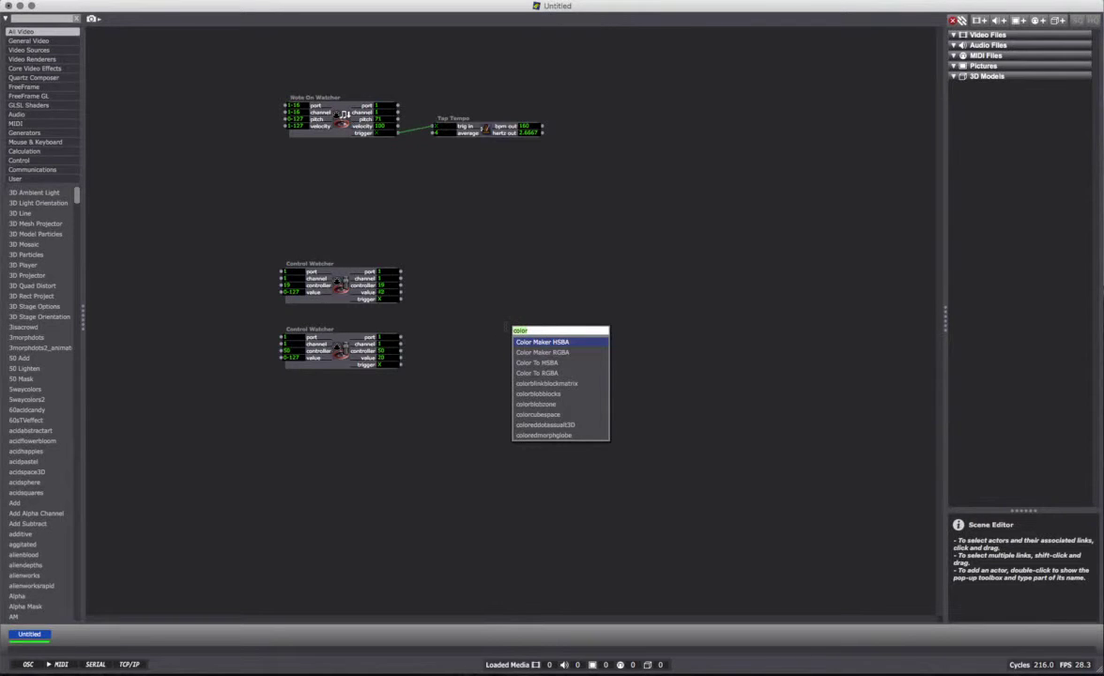
key(BackSpace)
text(ur)
key(BackSpace)
key(BackSpace)
key(BackSpace)
key(BackSpace)
key(BackSpace)
key(BackSpace)
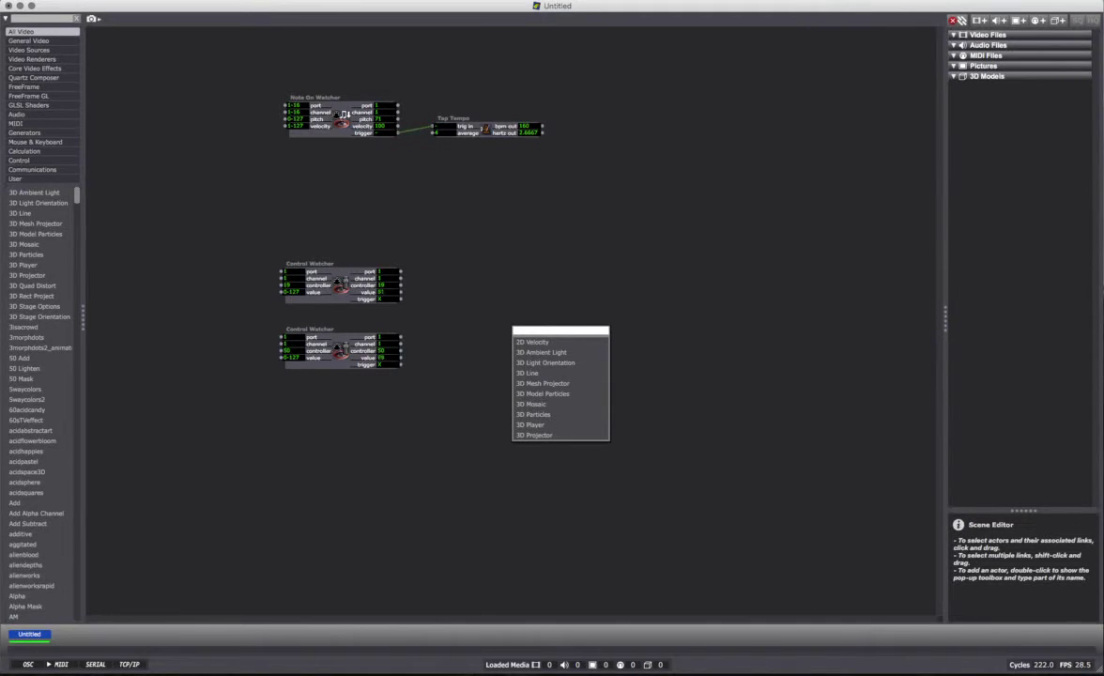
Add a Dots actor and move it slightly closer to the two Control Watchers.
text(dots)
key(Return)
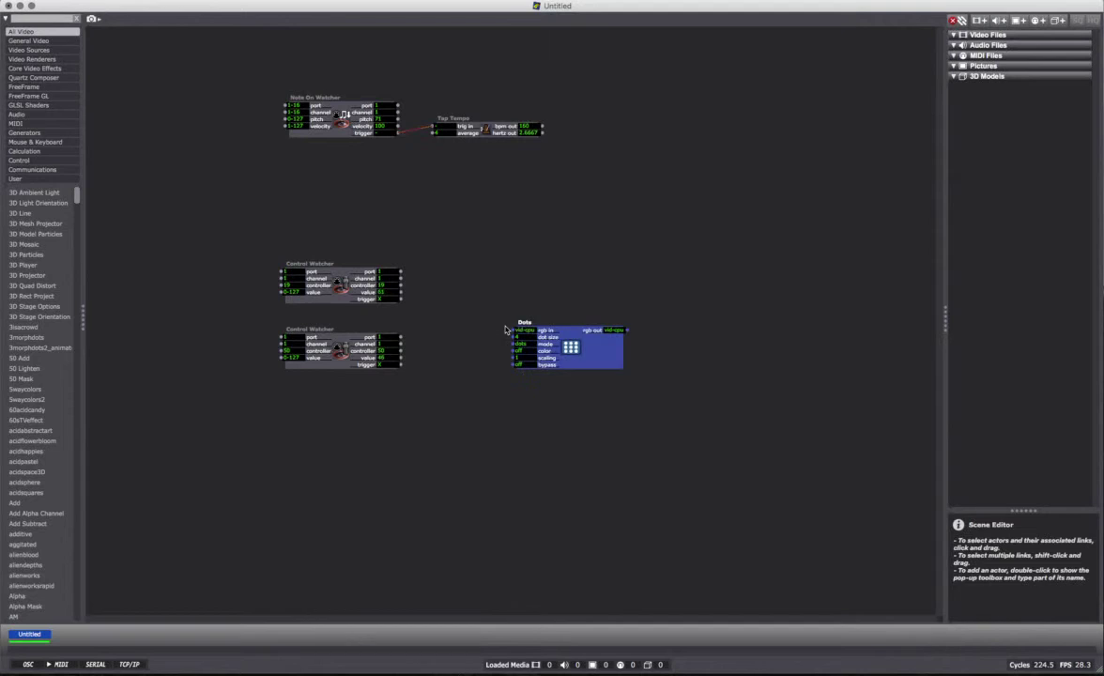
drag(516, 330, 496, 305)
Link the controller 19 watcher's value output to the dot size input of Dots, and move Dots roughly level with that watcher.
click(400, 298)
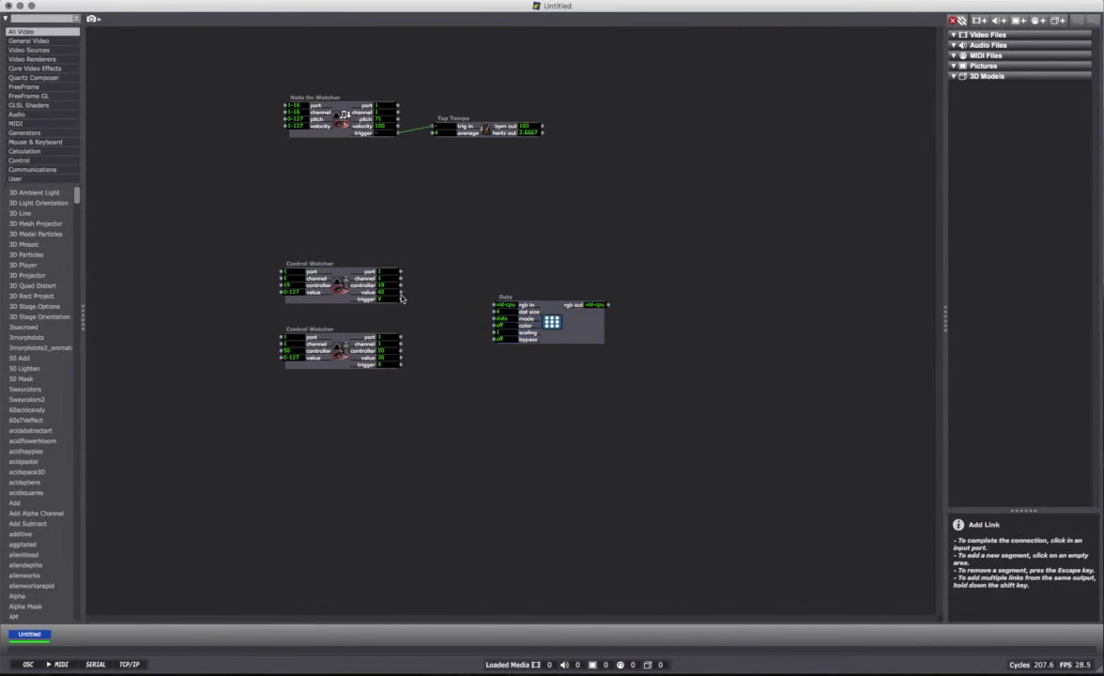
click(492, 312)
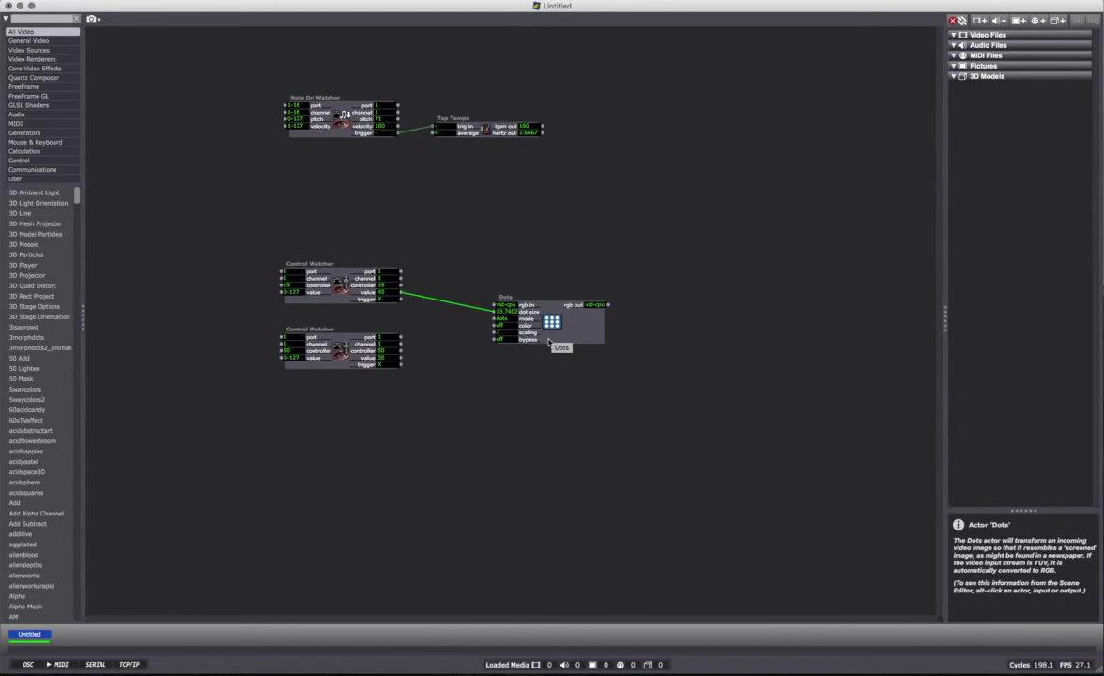
drag(549, 342, 532, 325)
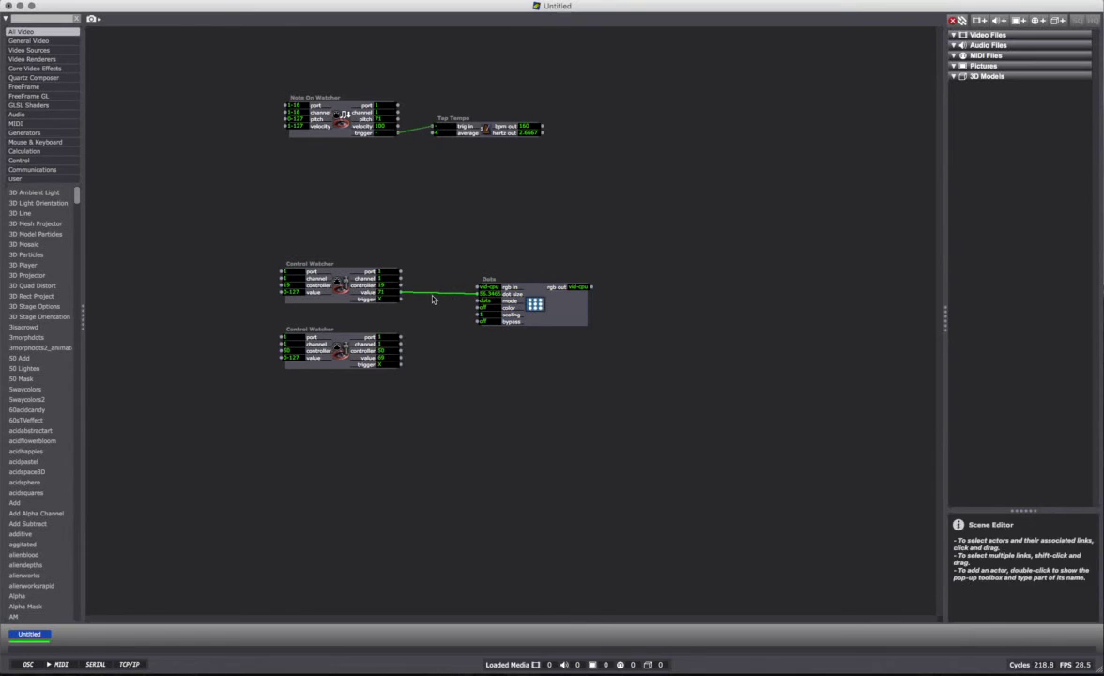
drag(493, 280, 497, 271)
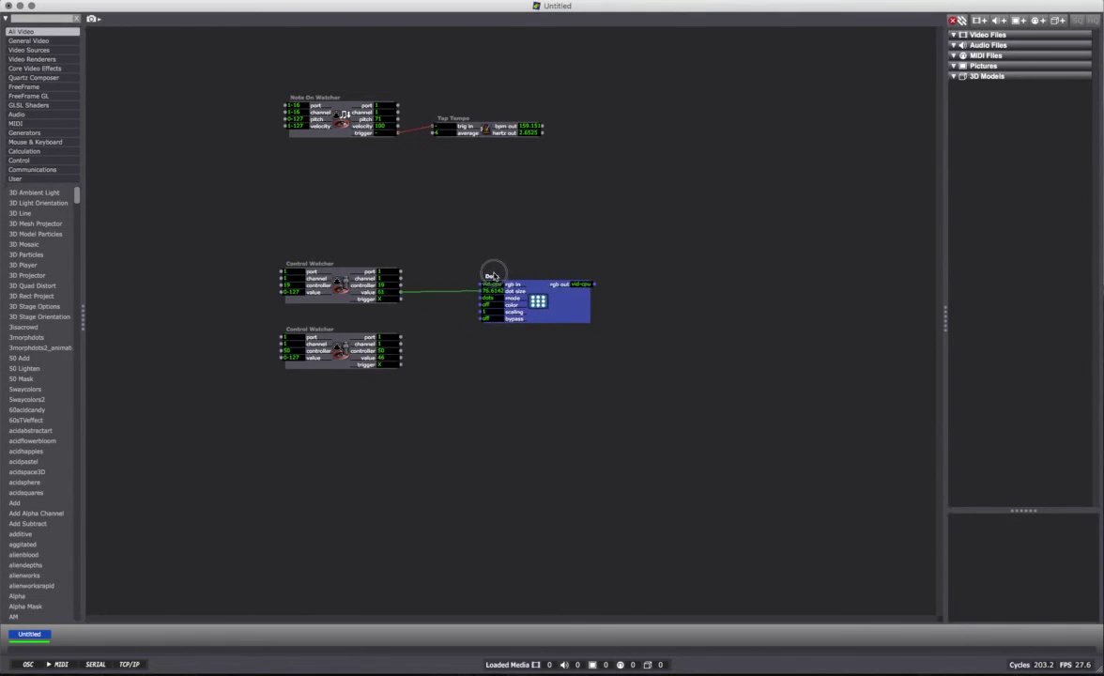
click(437, 293)
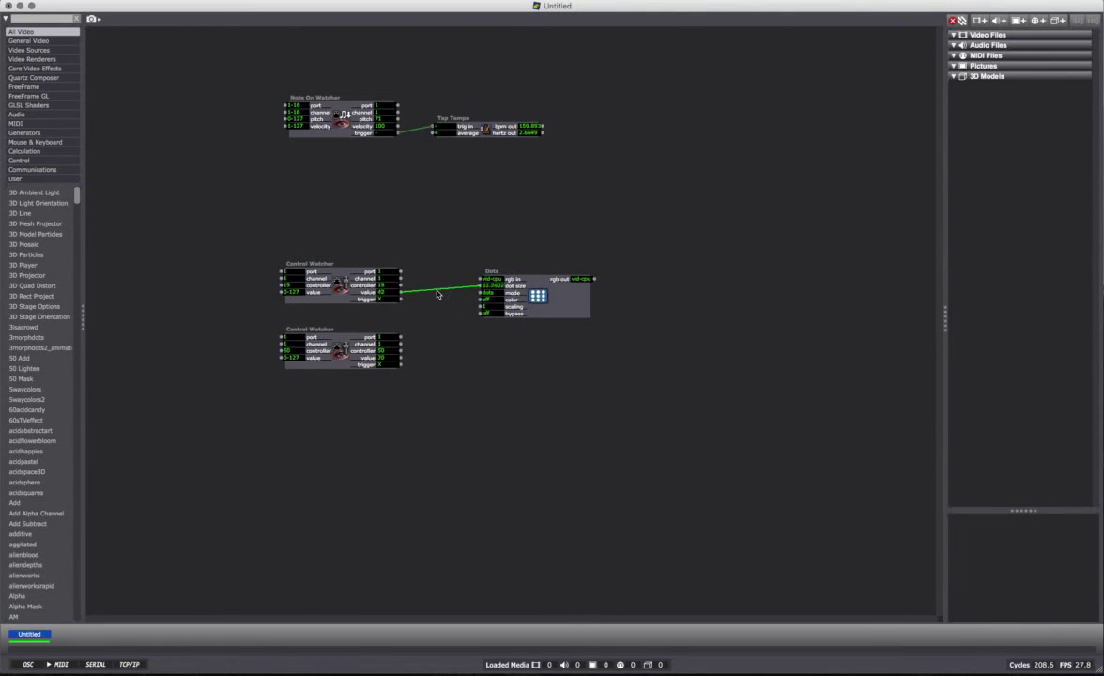